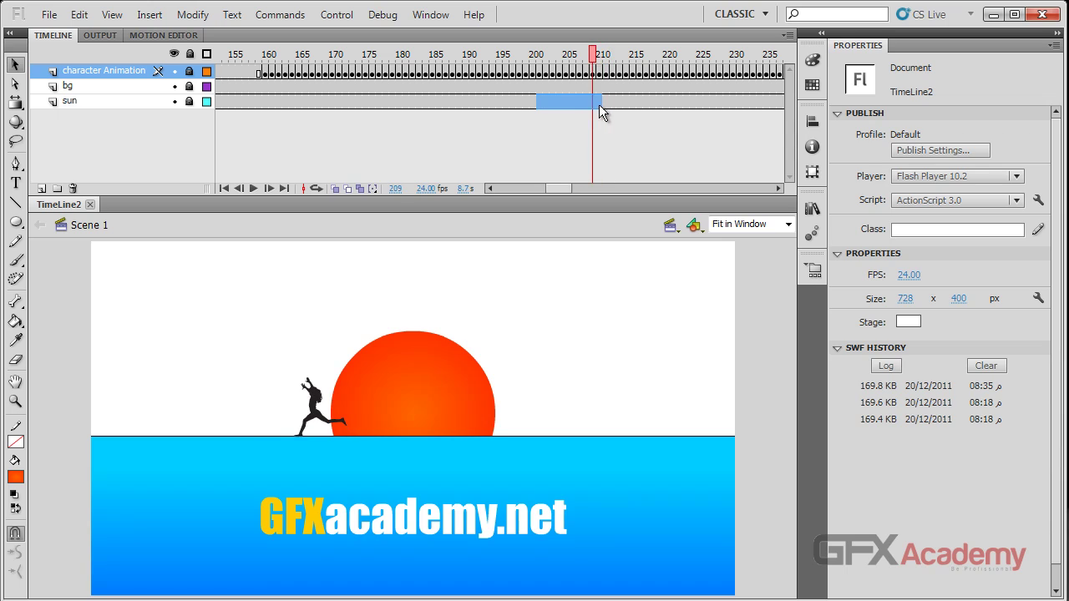
- Examine the frames of the sun and bg layers between about frame 200 and frame 280
click(501, 100)
drag(523, 100, 575, 117)
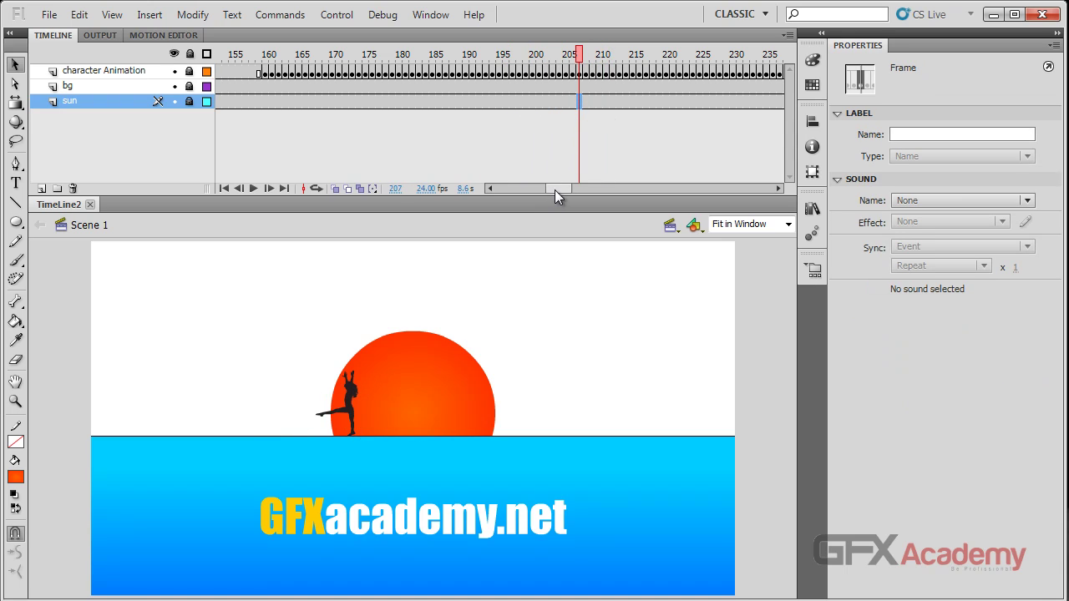
drag(554, 189, 580, 189)
drag(435, 100, 469, 102)
click(477, 86)
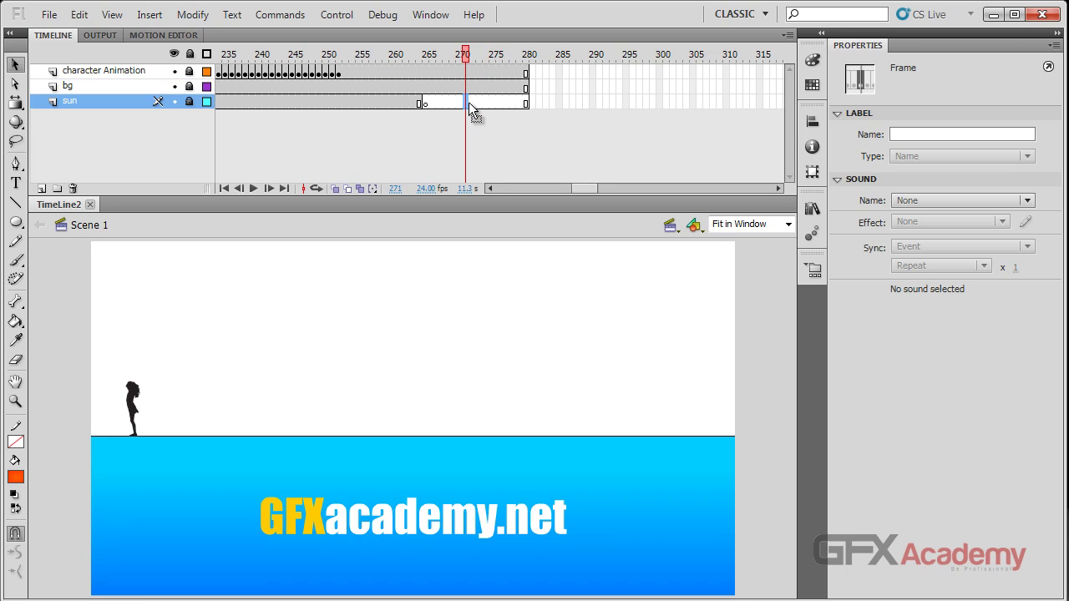
click(469, 86)
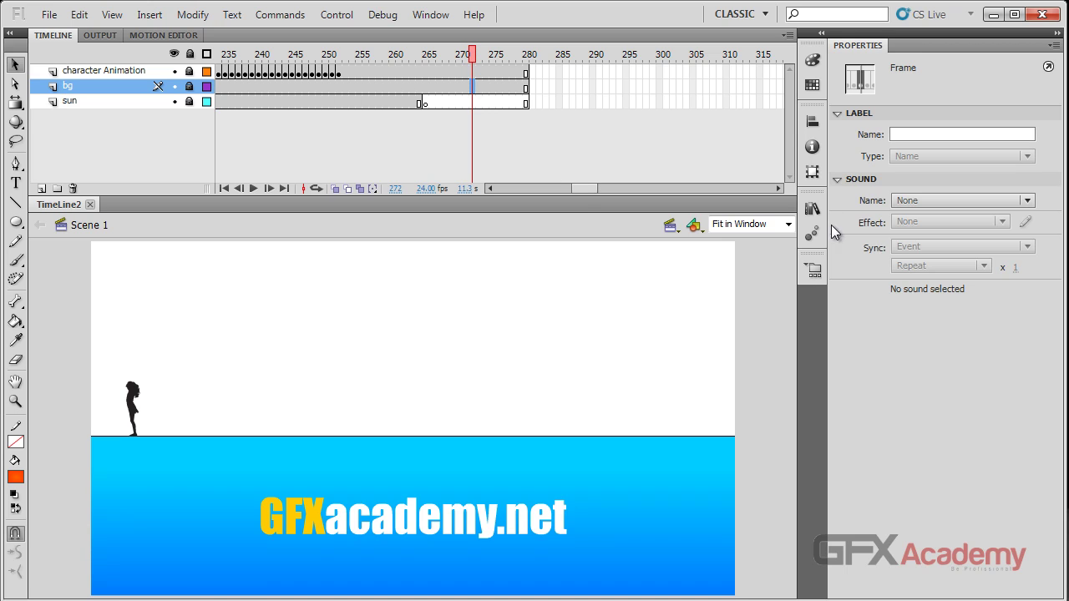
- Examine the bg layer's frames from frame 1 to 44, including the commands available for a frame
drag(578, 189, 502, 189)
click(218, 87)
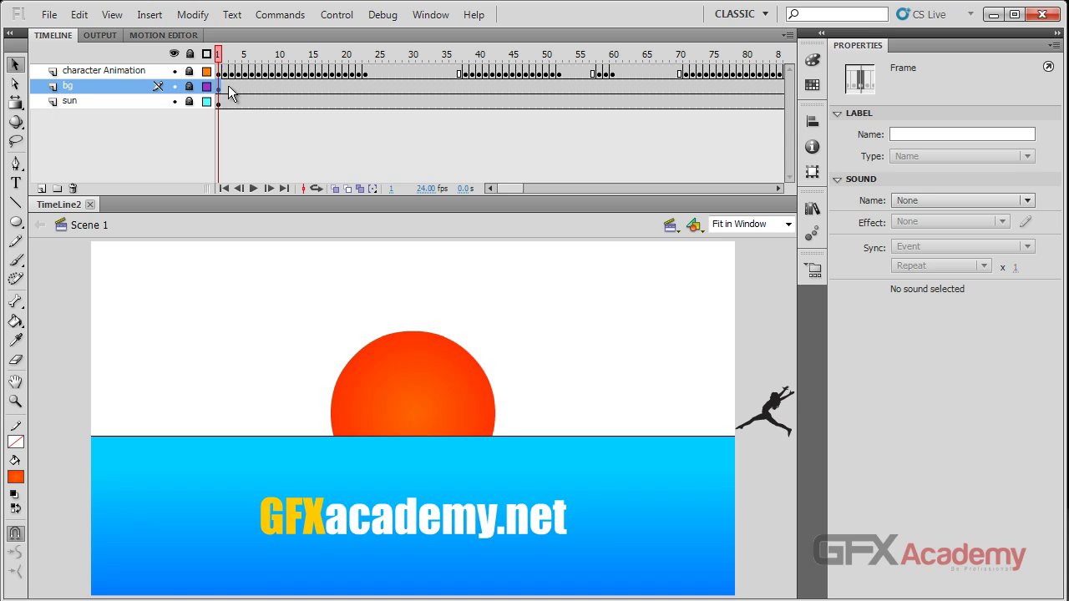
drag(219, 85, 458, 85)
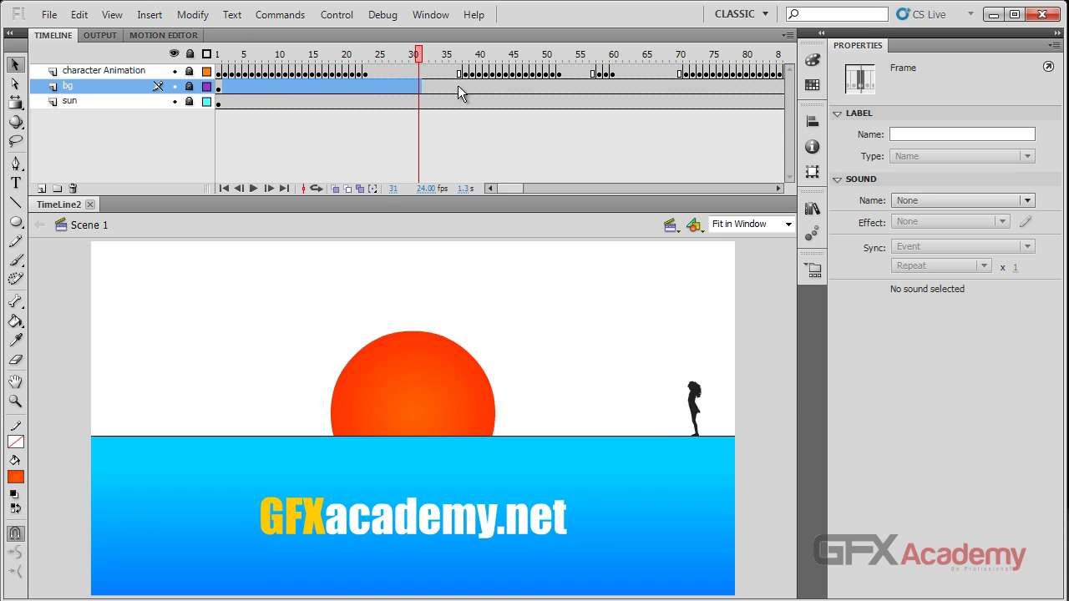
click(459, 85)
right_click(505, 88)
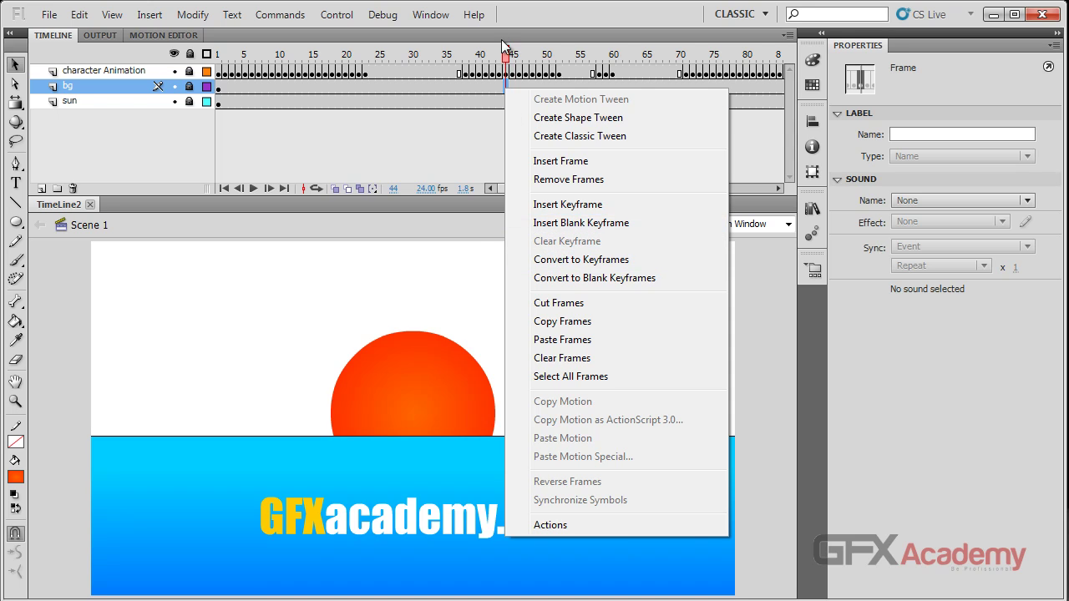
drag(509, 53, 467, 55)
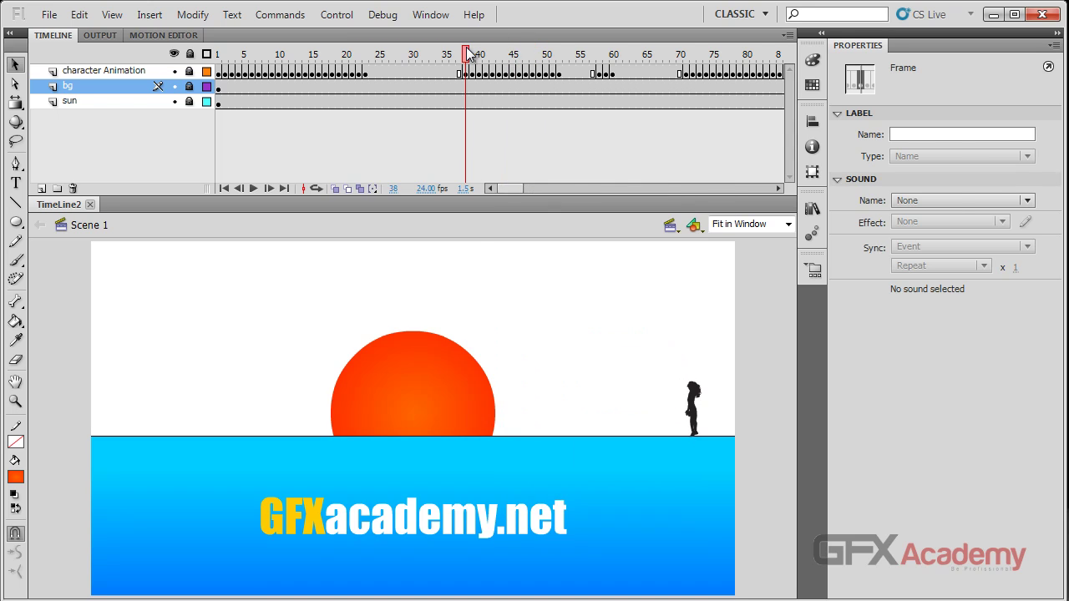
- Unlock the sun layer, select its first keyframe and view the commands available for frame 11
click(190, 102)
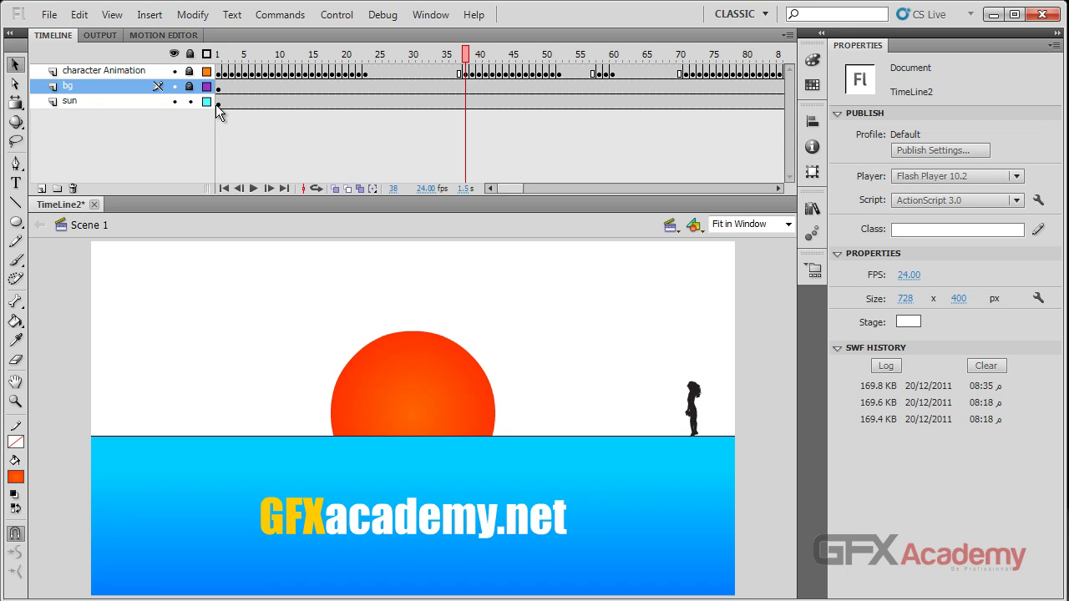
click(218, 104)
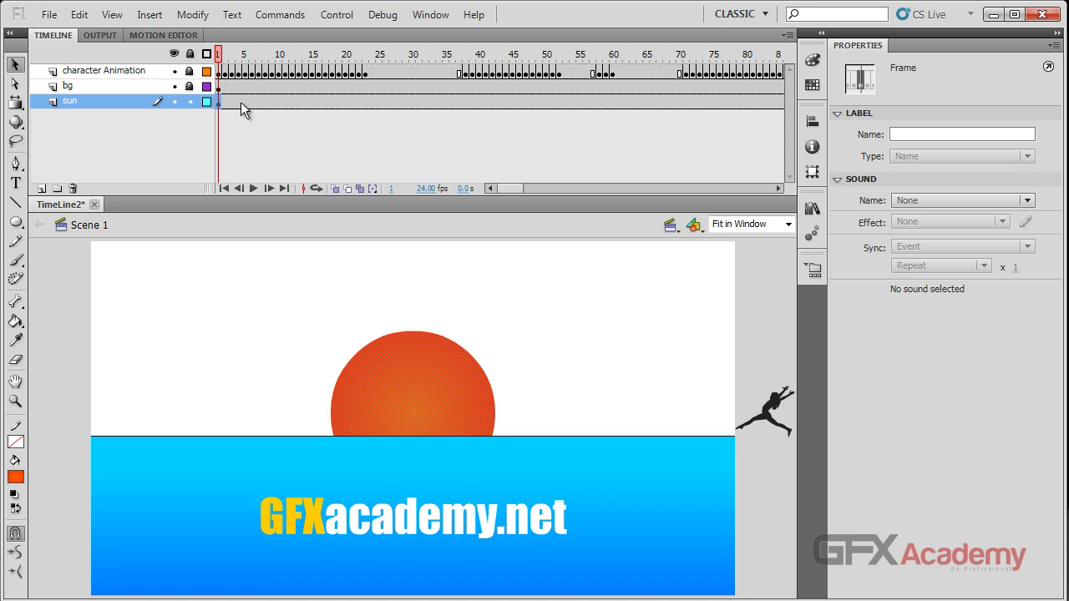
right_click(285, 102)
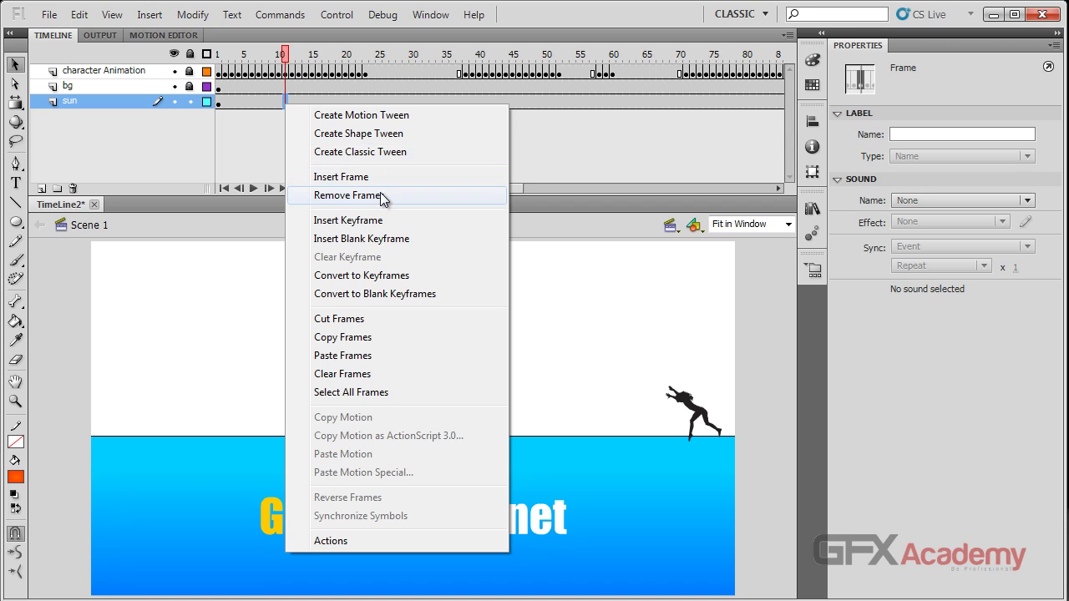
- Insert a keyframe at frame 269 in the blank end section of the sun layer
drag(515, 184, 594, 184)
right_click(444, 102)
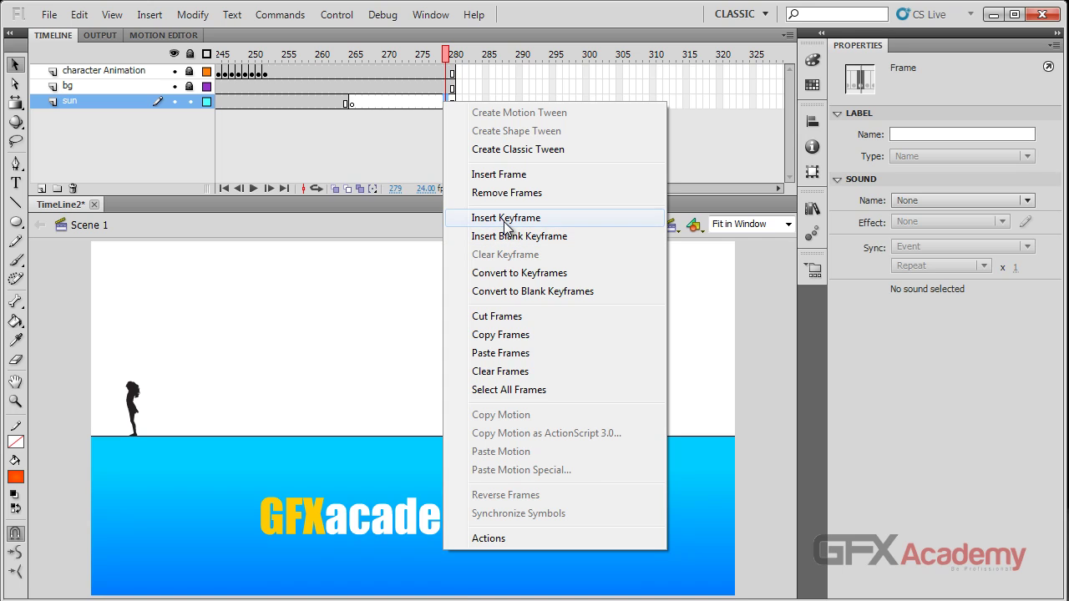
click(435, 98)
click(412, 103)
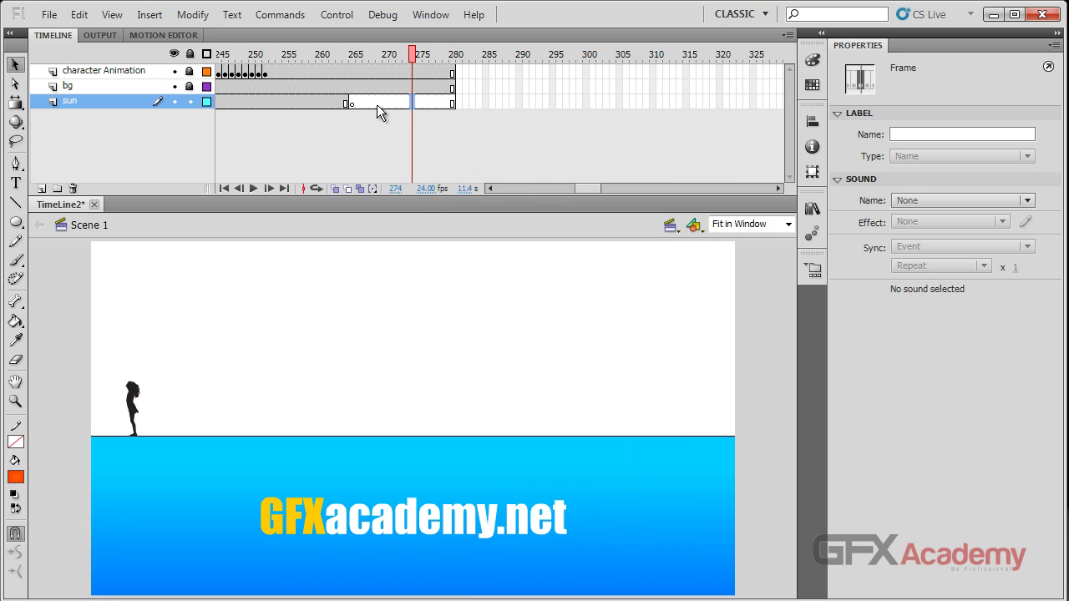
click(376, 103)
click(328, 105)
click(376, 104)
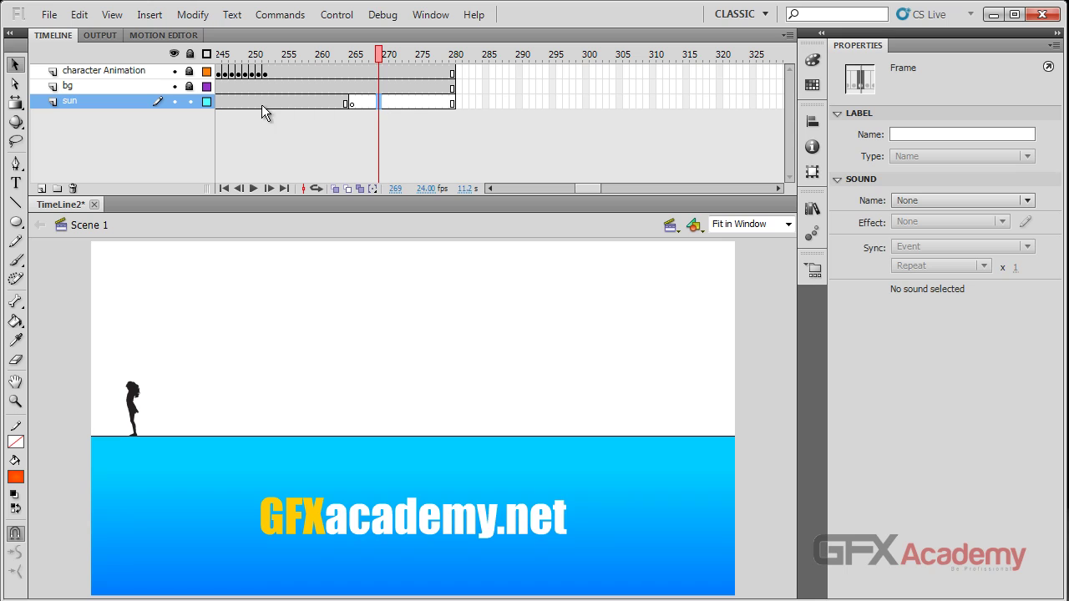
right_click(382, 101)
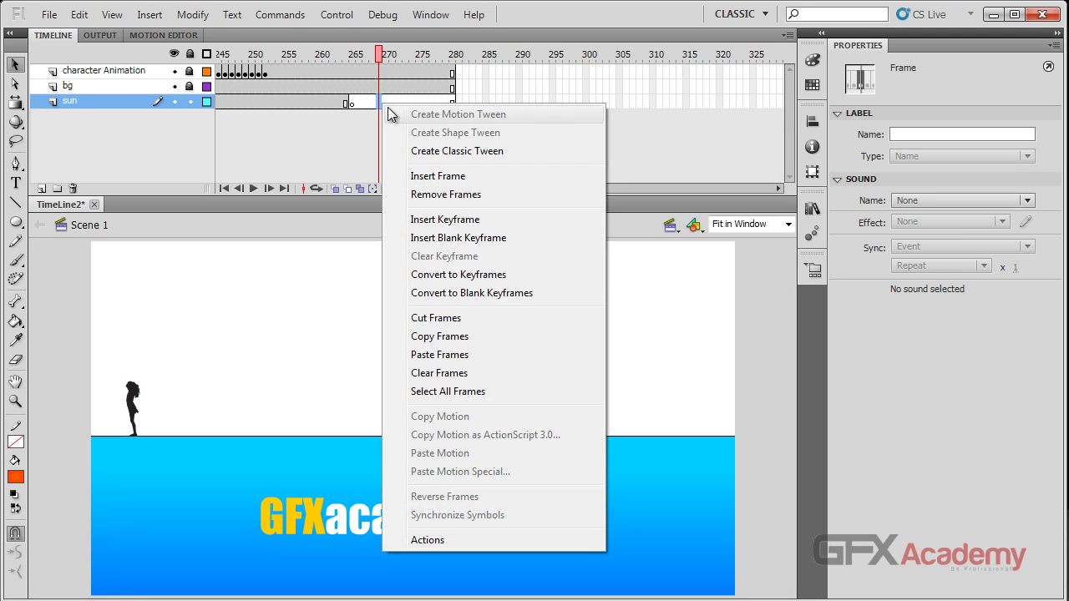
click(470, 220)
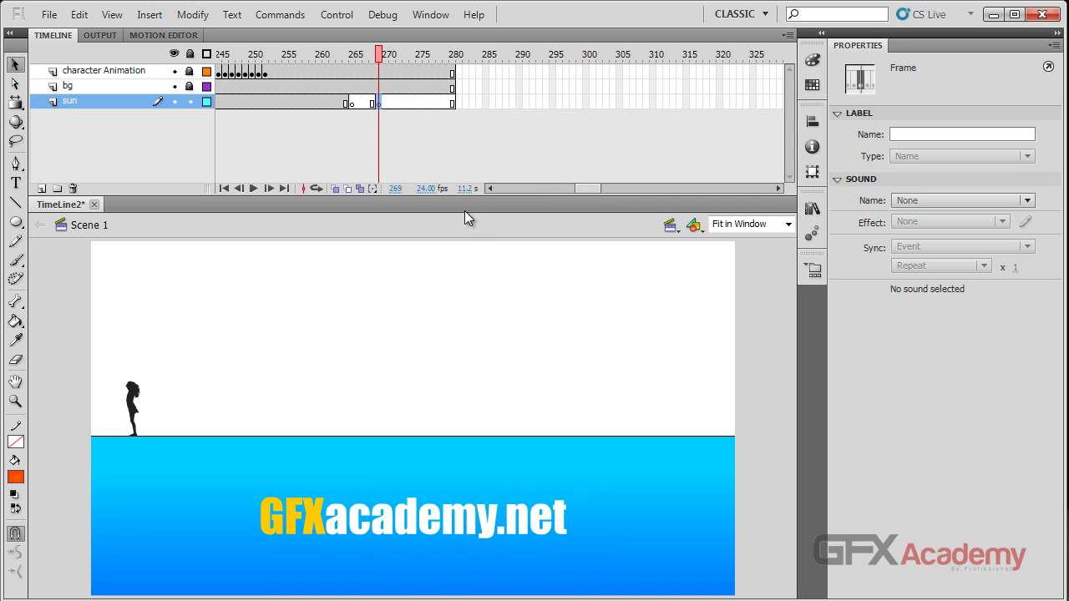
- Insert one extra frame at frame 275 and another at frame 278 of the sun layer
right_click(418, 101)
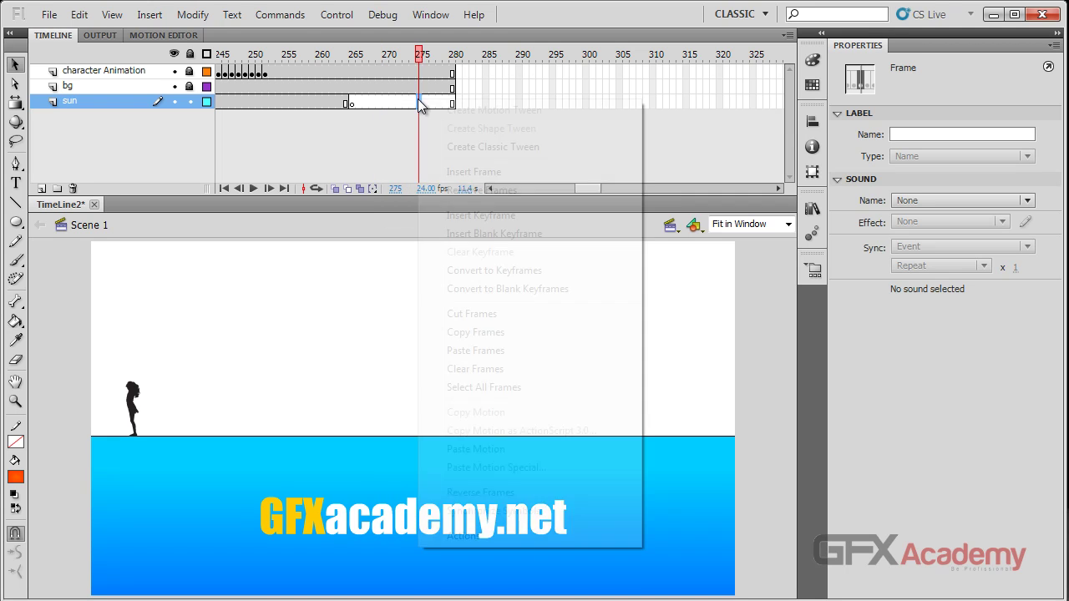
click(455, 174)
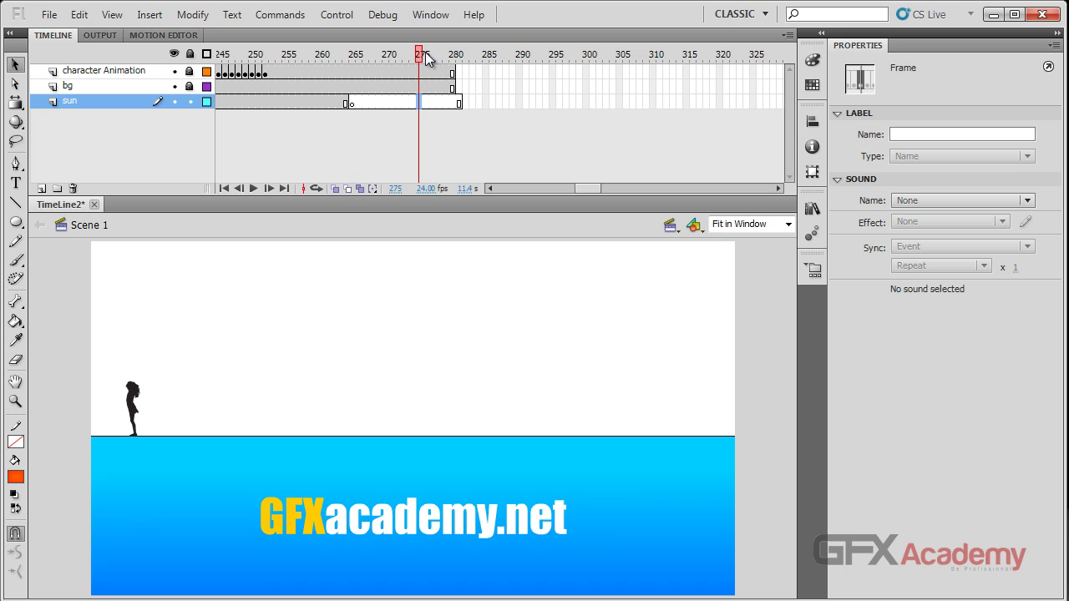
right_click(438, 102)
click(464, 174)
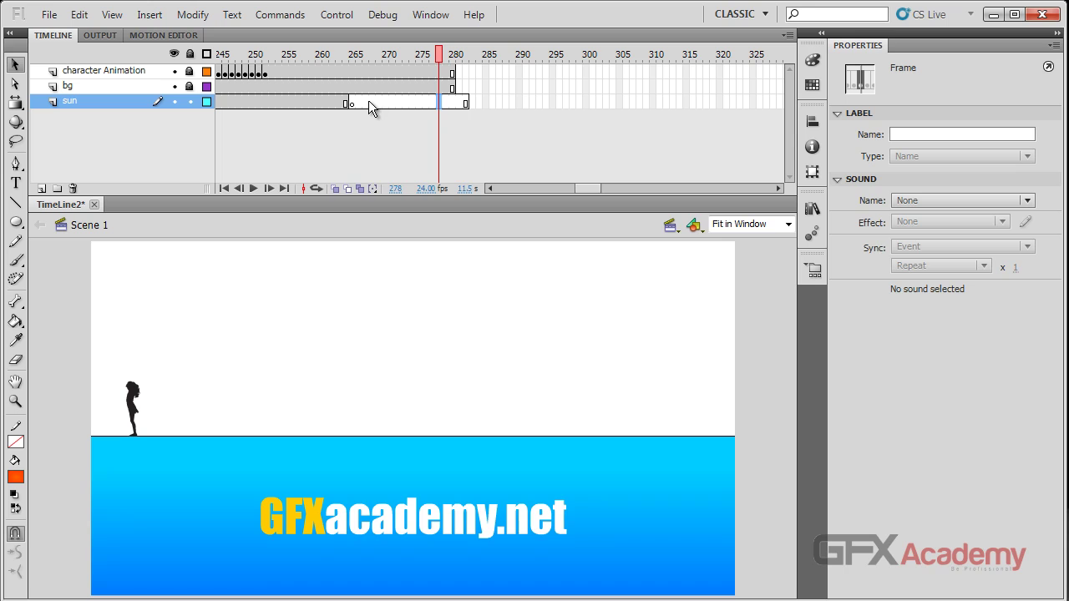
- Select frames 267 to 280 of the sun layer and insert the same number of frames there
drag(368, 100, 454, 100)
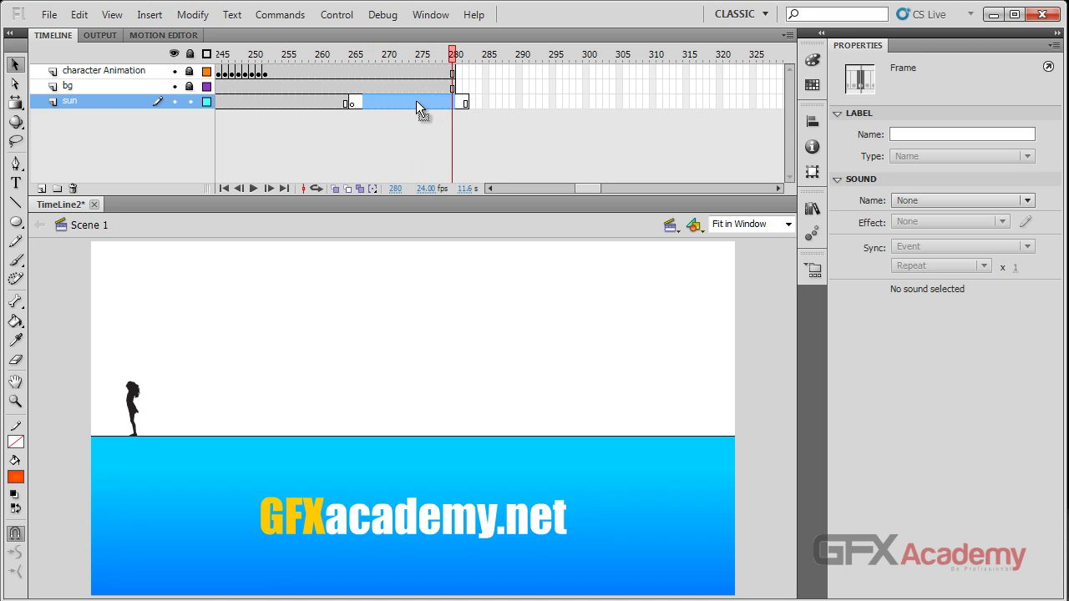
right_click(416, 104)
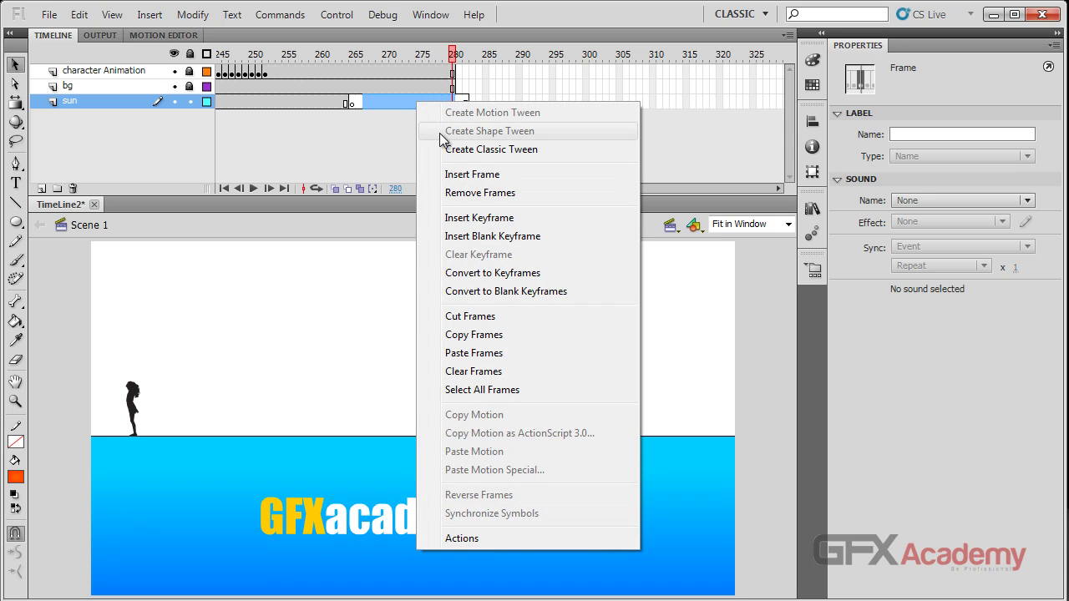
click(472, 177)
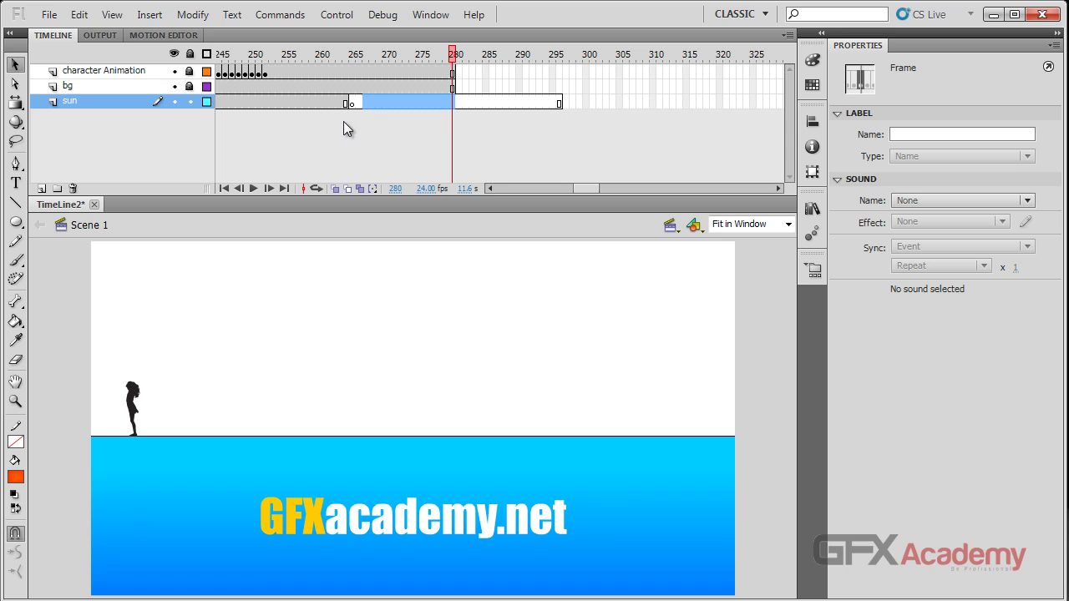
- Select a long range of the sun layer starting at frame 163 and insert frames for the whole range
drag(335, 105, 239, 102)
right_click(265, 102)
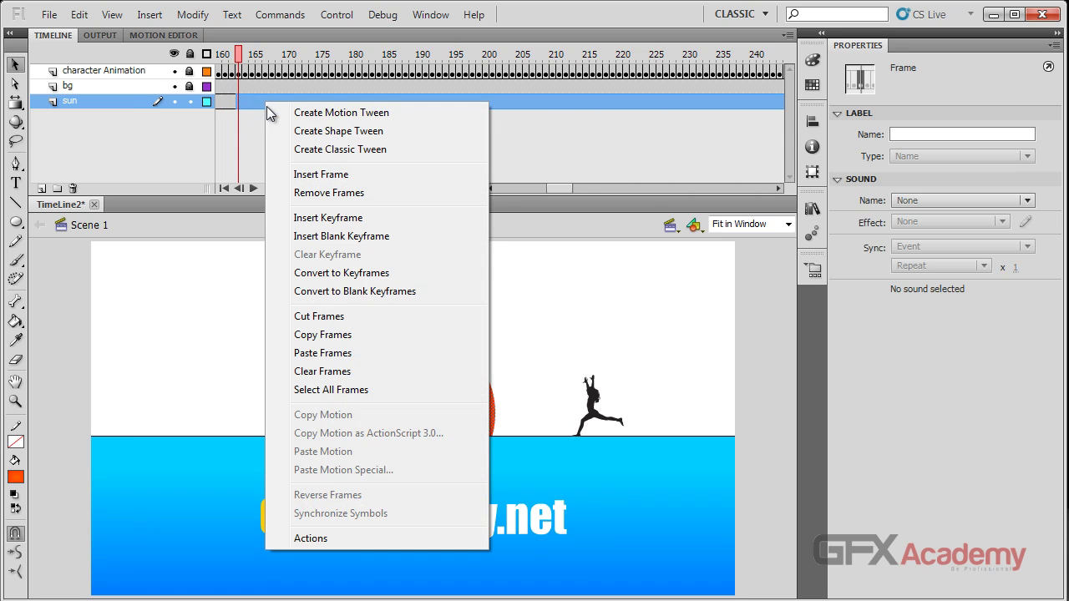
click(330, 175)
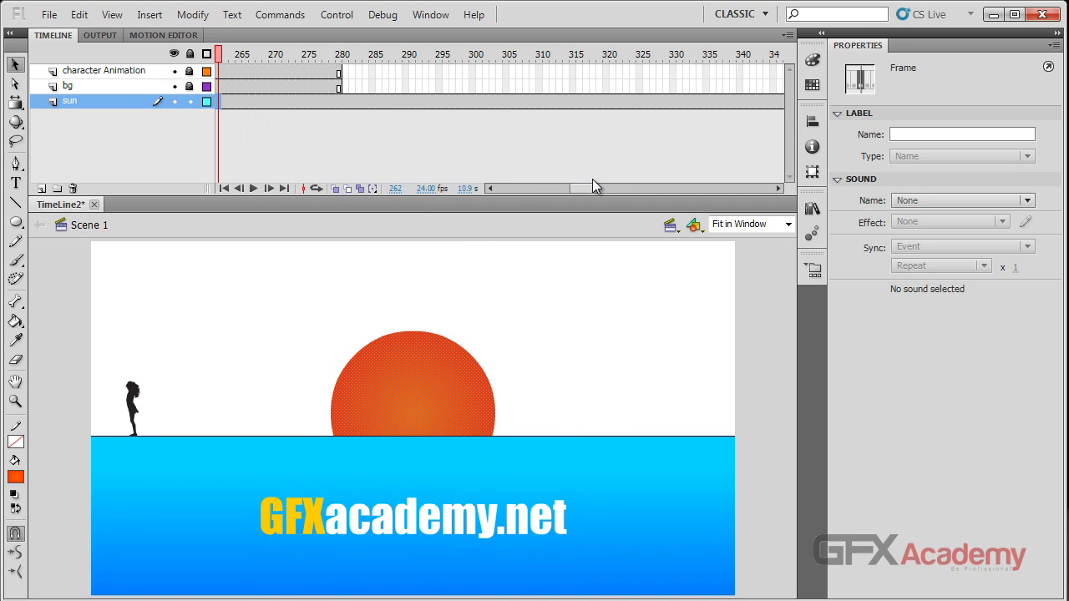
- Undo both multi-frame insertions on the sun layer
mouse_move(580, 187)
mouse_down()
mouse_move(606, 191)
mouse_move(558, 188)
mouse_move(584, 188)
mouse_up()
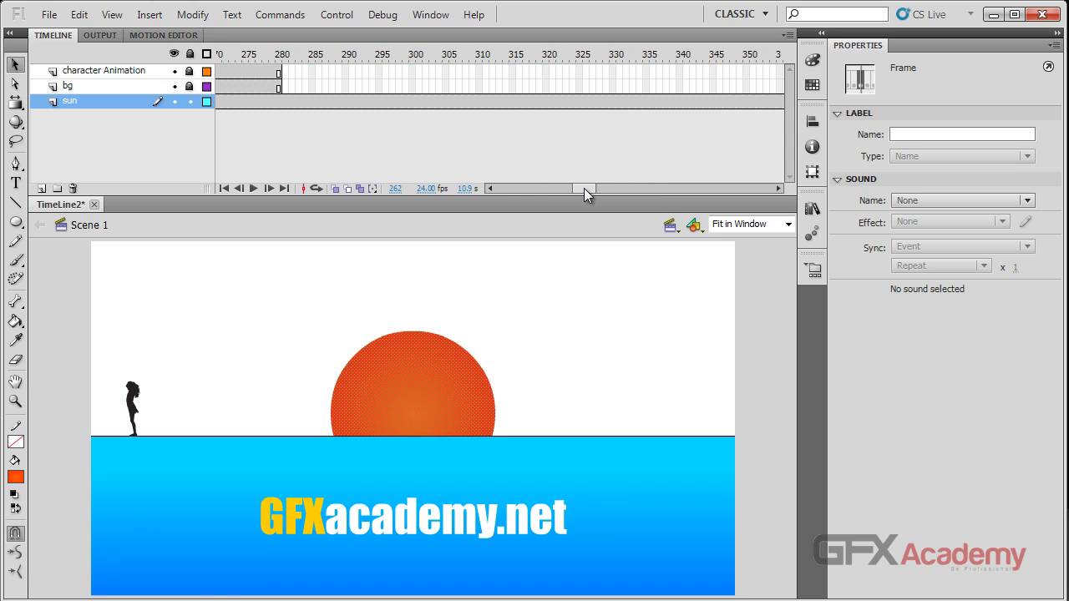
key(Return)
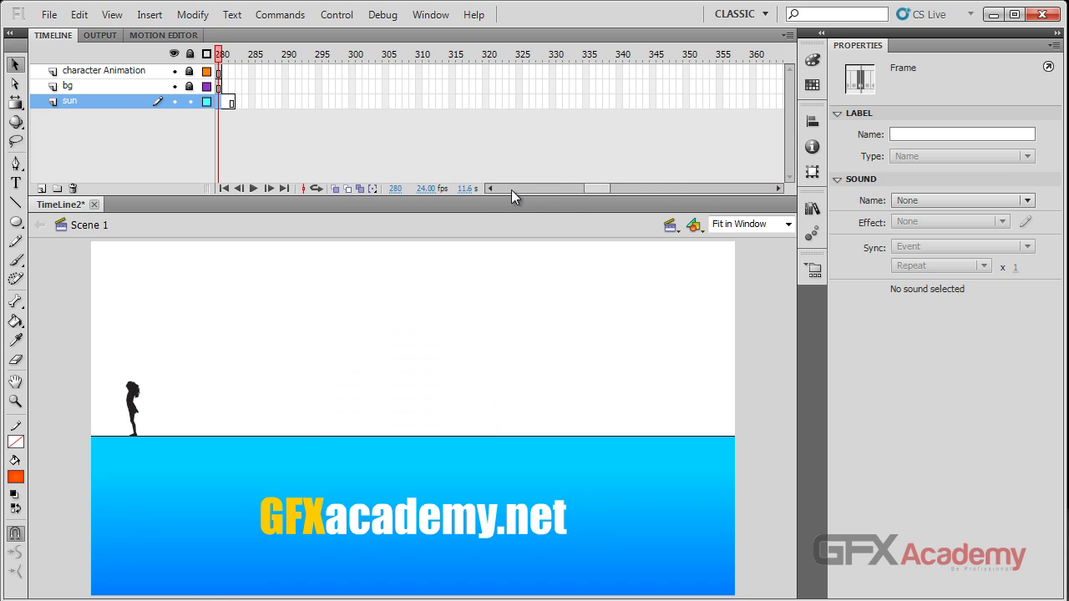
click(574, 188)
key(comma)
key(comma)
drag(580, 189, 585, 189)
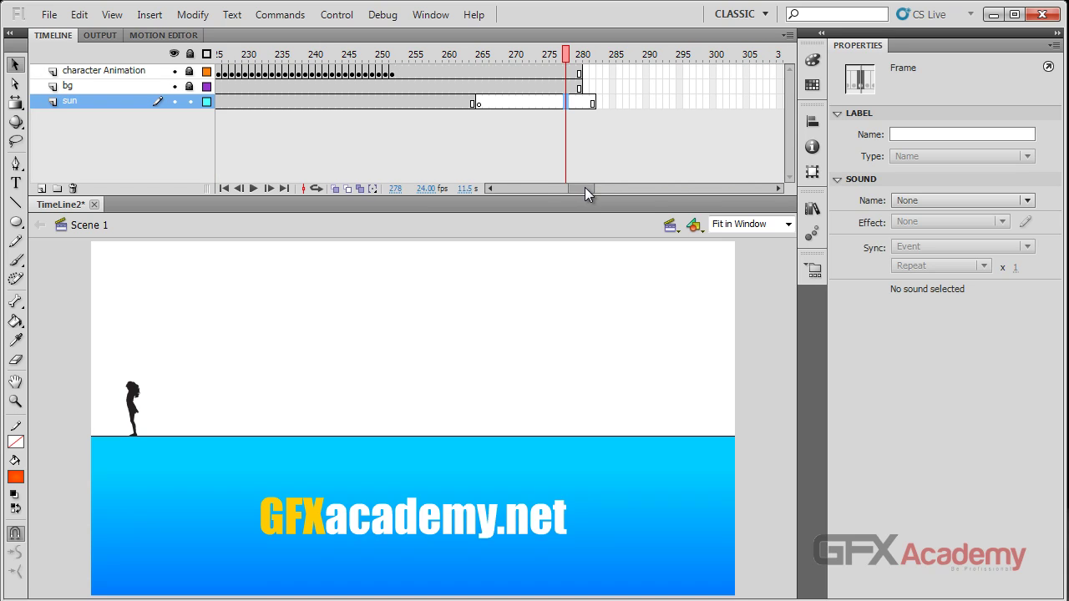
- Compare where the sun, bg and character Animation layers end between frames 279 and 282
click(589, 100)
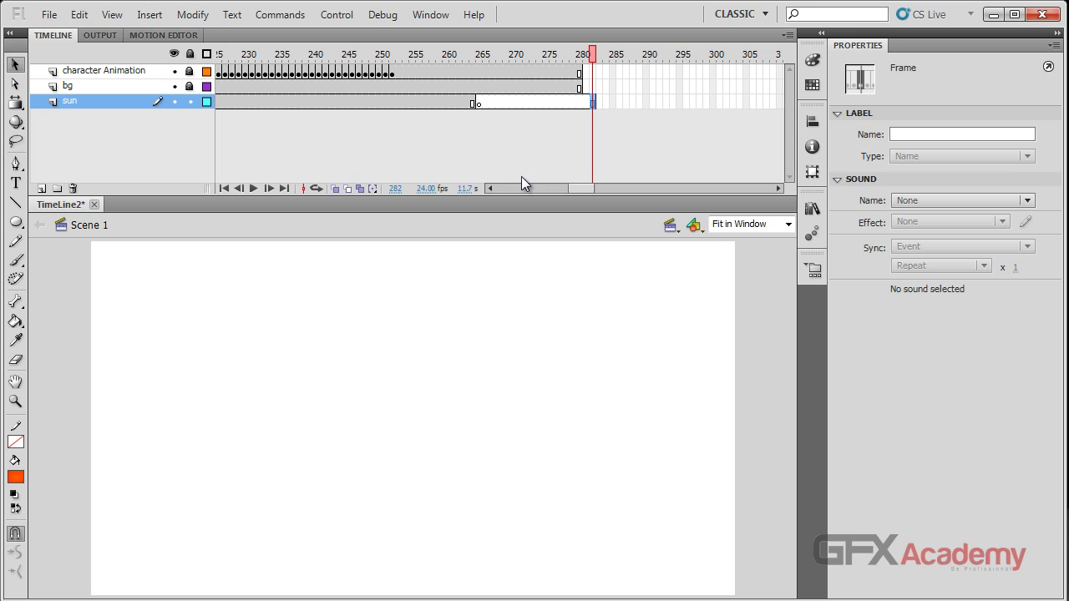
mouse_move(574, 55)
mouse_down()
mouse_move(461, 56)
mouse_move(553, 58)
mouse_move(552, 68)
mouse_move(587, 59)
mouse_up()
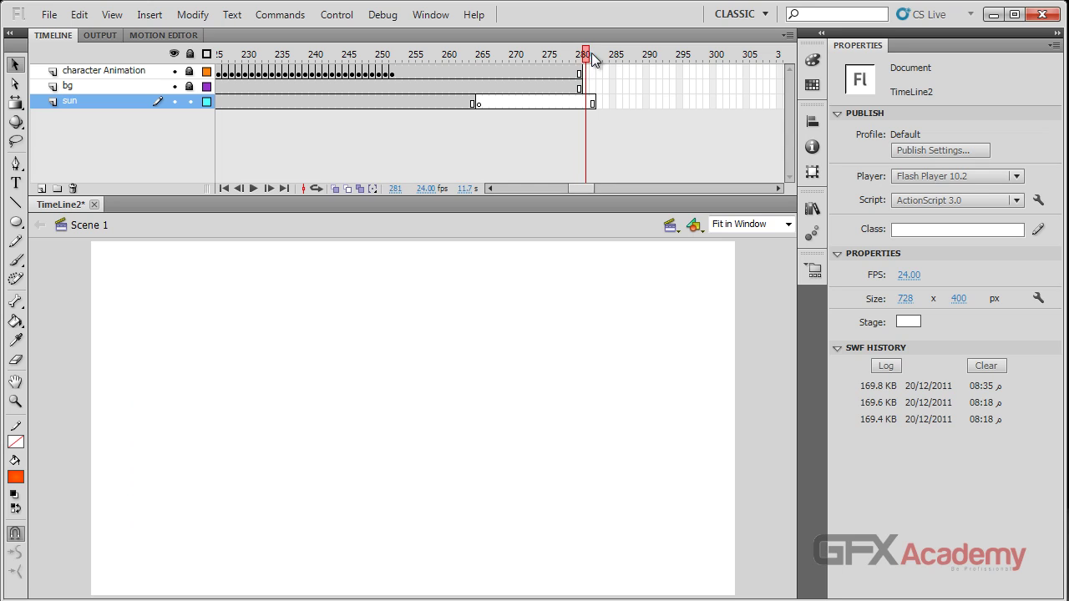
click(588, 83)
click(595, 74)
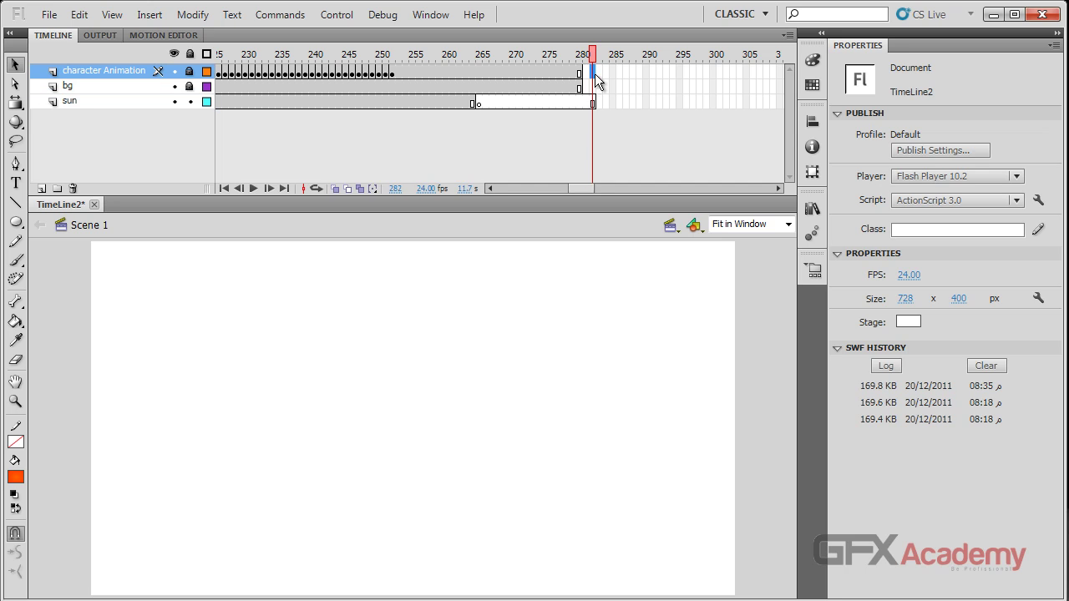
click(589, 87)
click(589, 73)
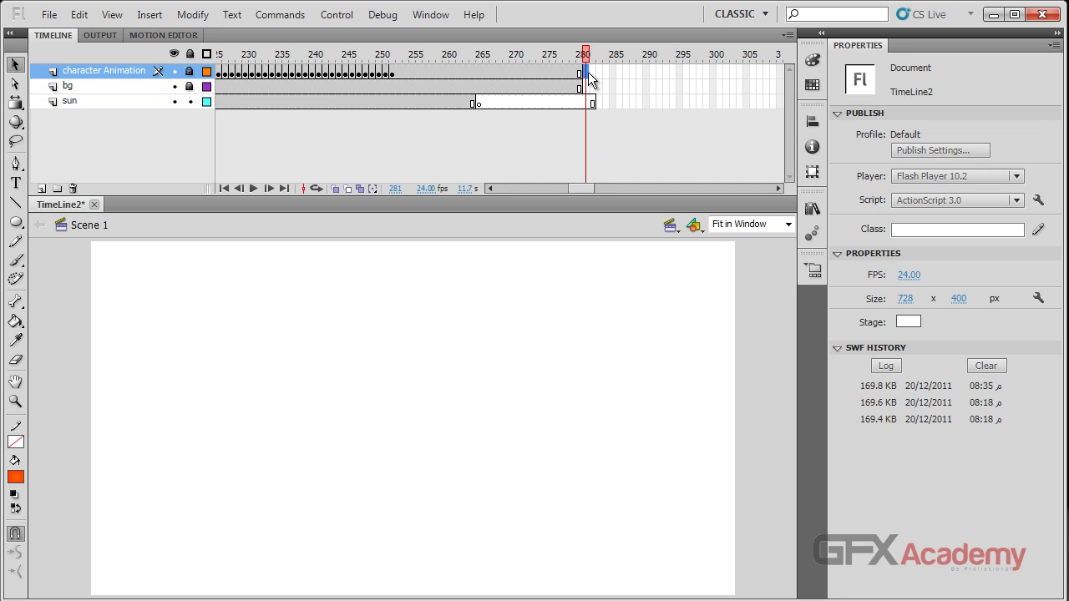
click(593, 86)
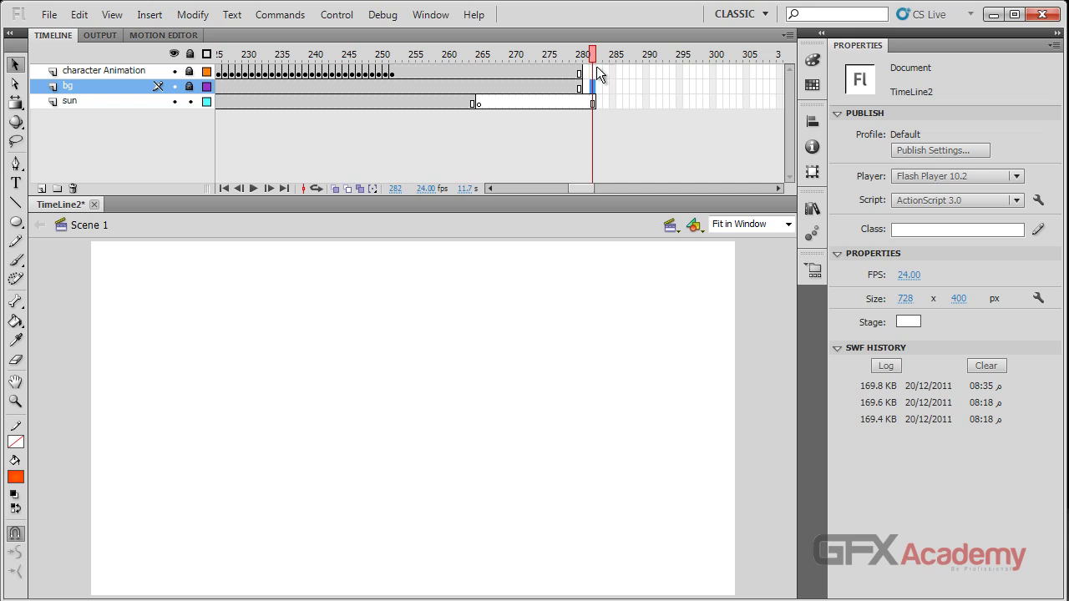
key(comma)
key(comma)
key(comma)
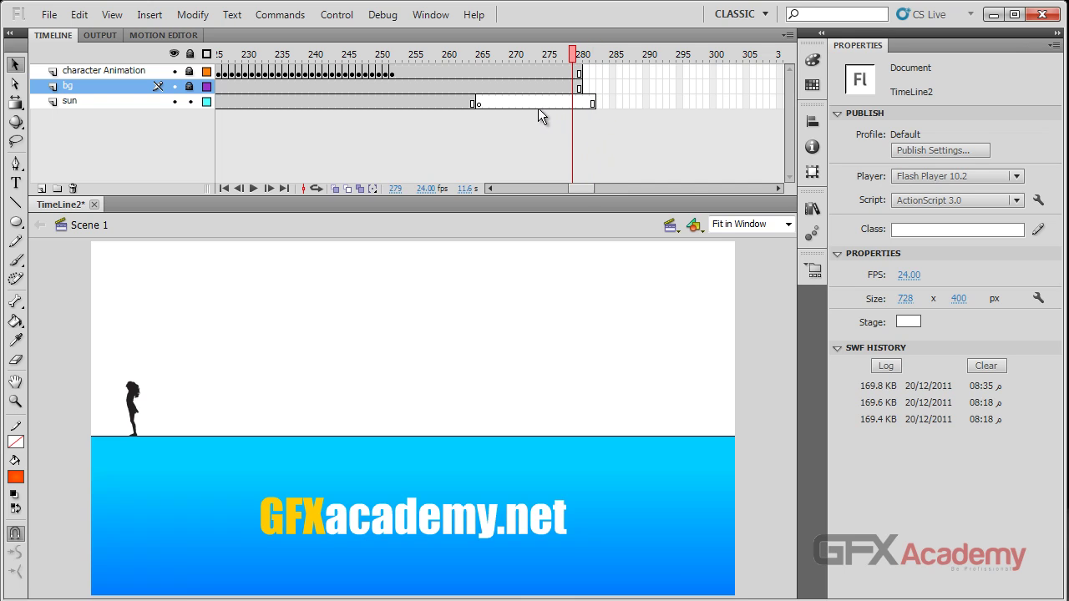
- Move the sun layer's blank keyframe from frame 265 to frame 282 and clear it
click(478, 102)
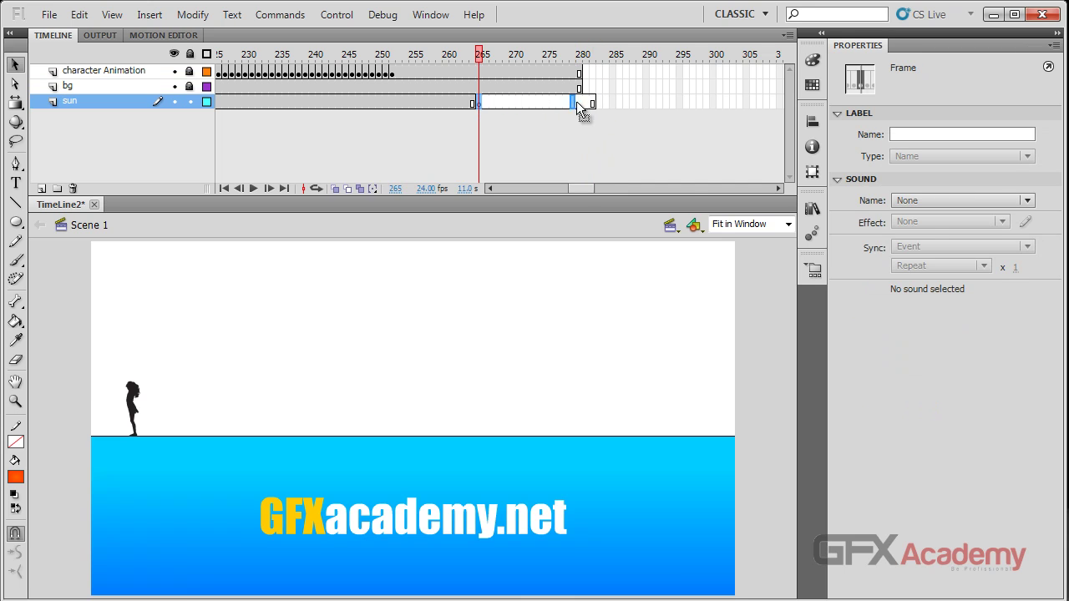
drag(593, 101, 593, 103)
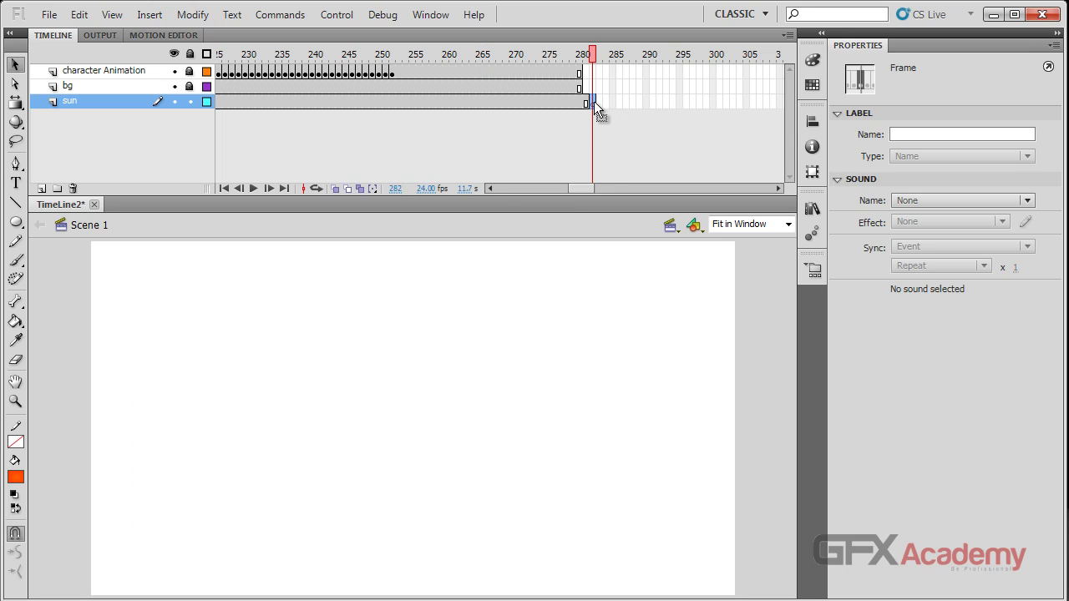
right_click(594, 102)
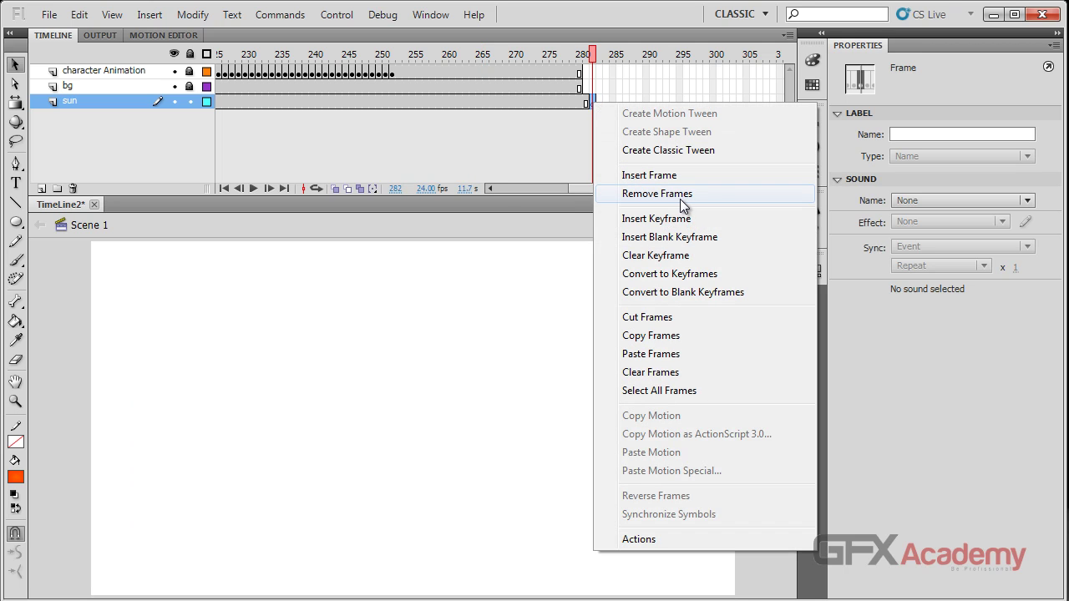
click(682, 257)
drag(601, 58, 547, 55)
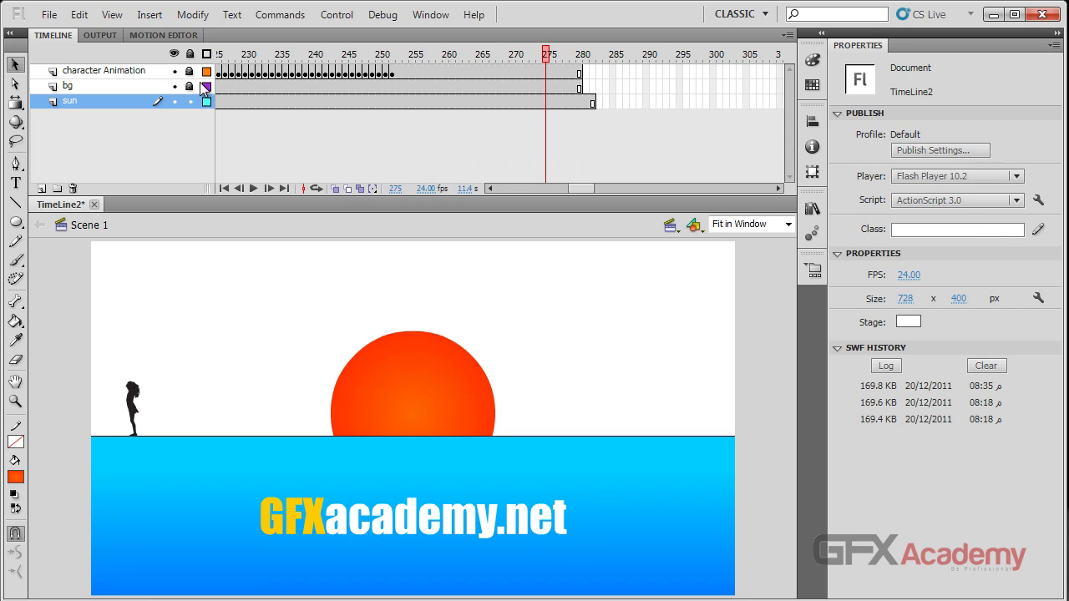
- Lock the sun layer
click(155, 85)
click(155, 101)
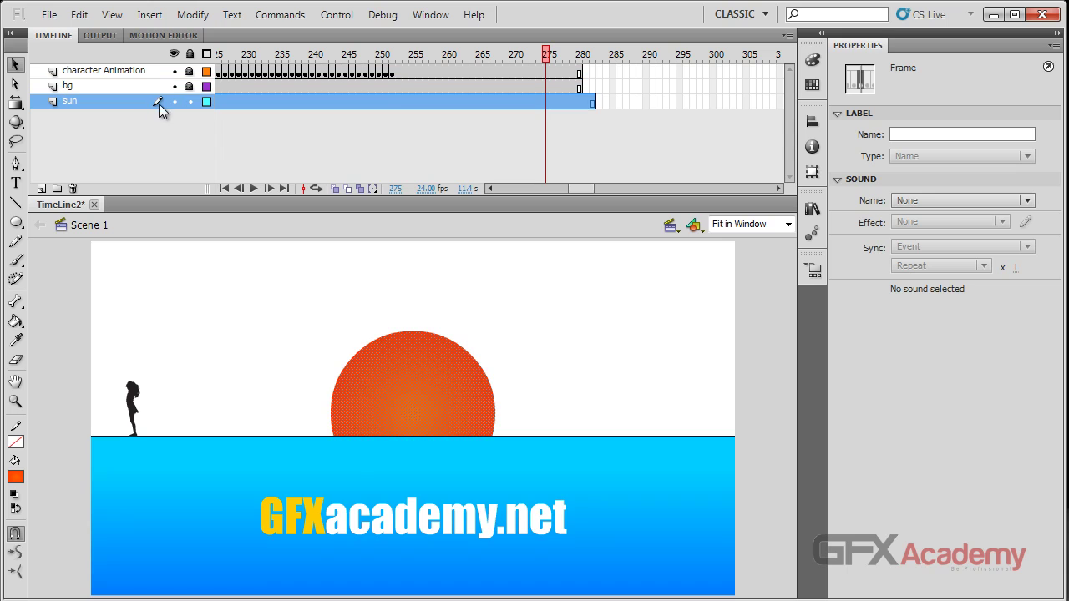
click(190, 101)
- Scrub the playhead across frames 281 and 282 to check which layers still show content
drag(566, 57, 585, 57)
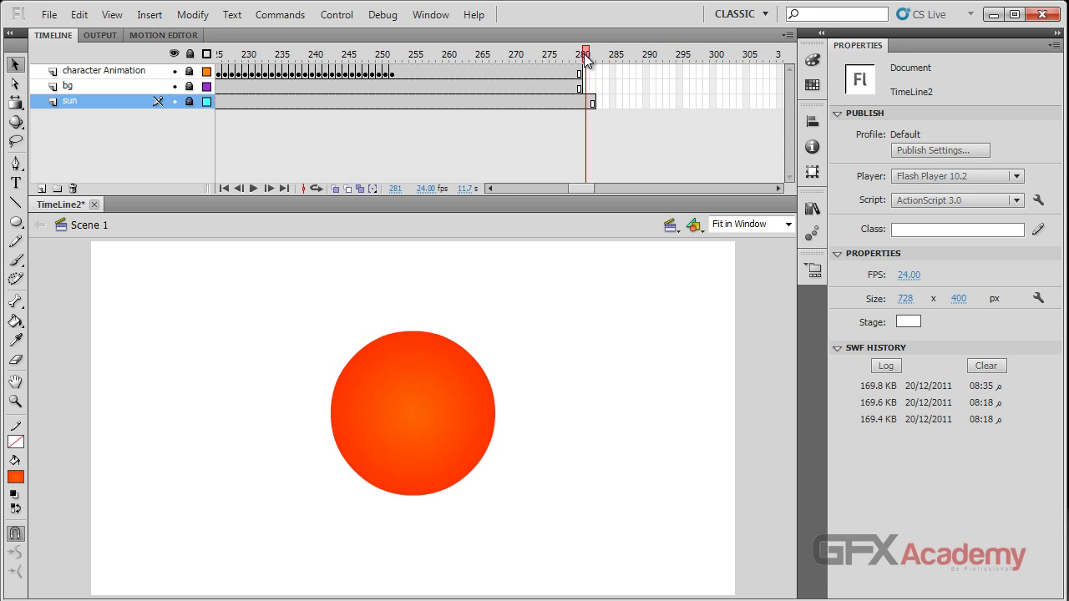
drag(585, 57, 595, 60)
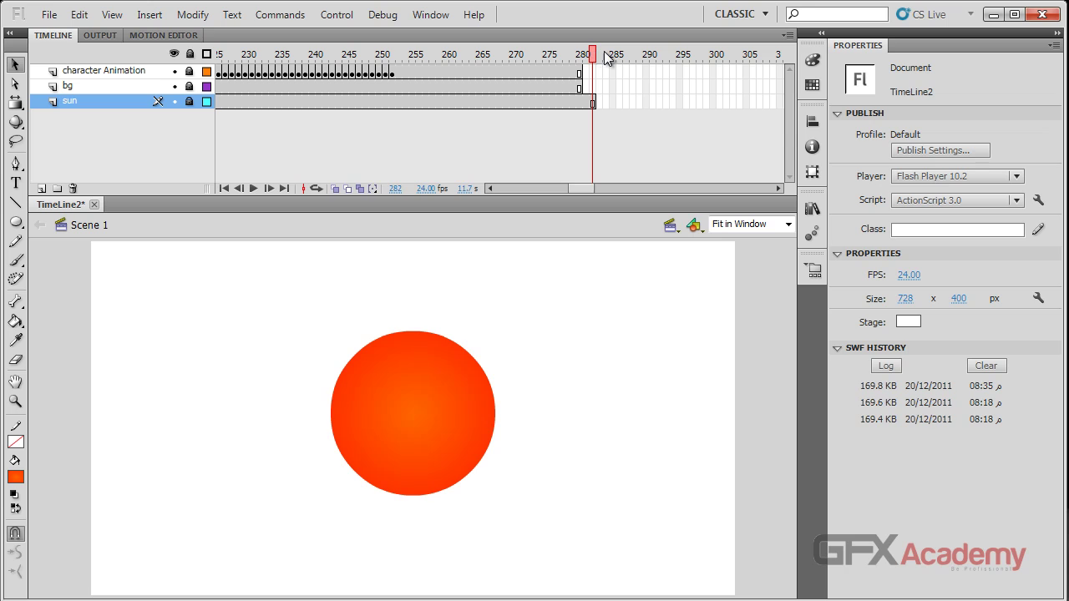
drag(588, 60, 593, 58)
- Insert frames for the range 275 to 279 on the sun layer and extend the bg layer to frame 287
drag(568, 101, 546, 102)
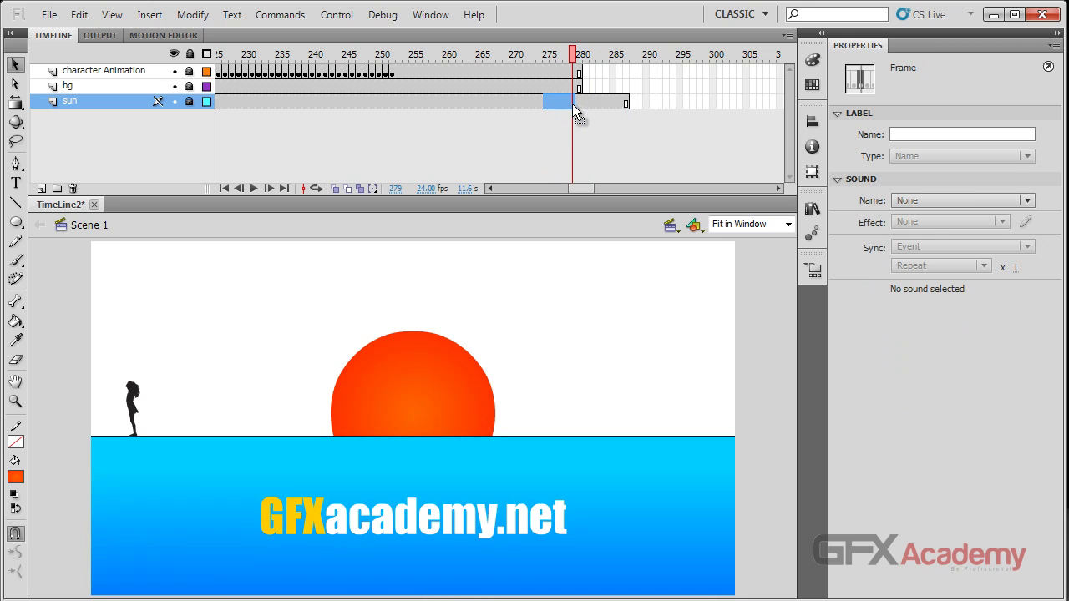
click(580, 56)
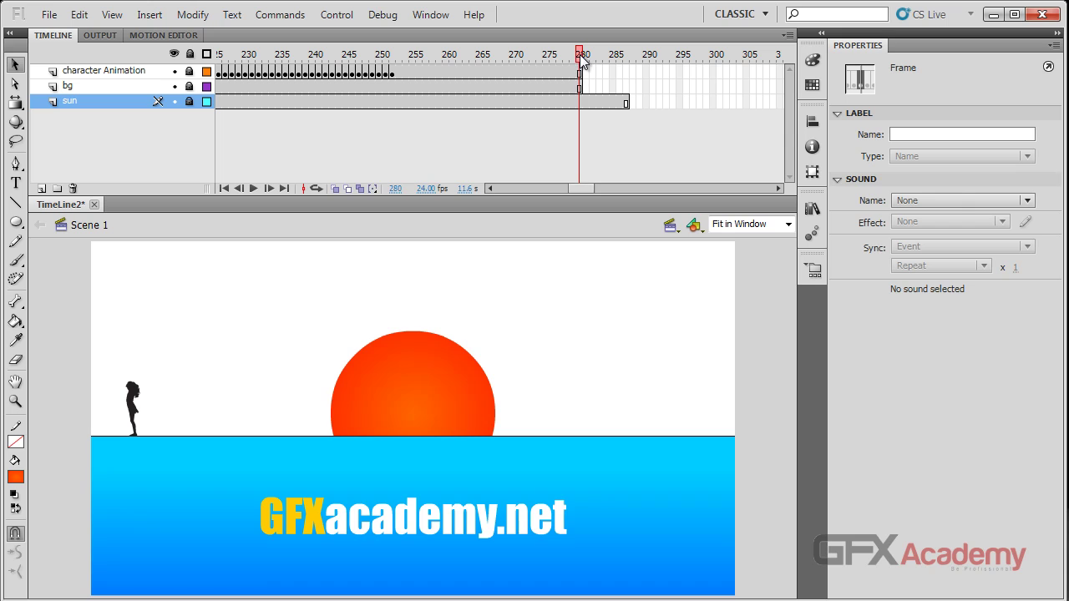
click(627, 87)
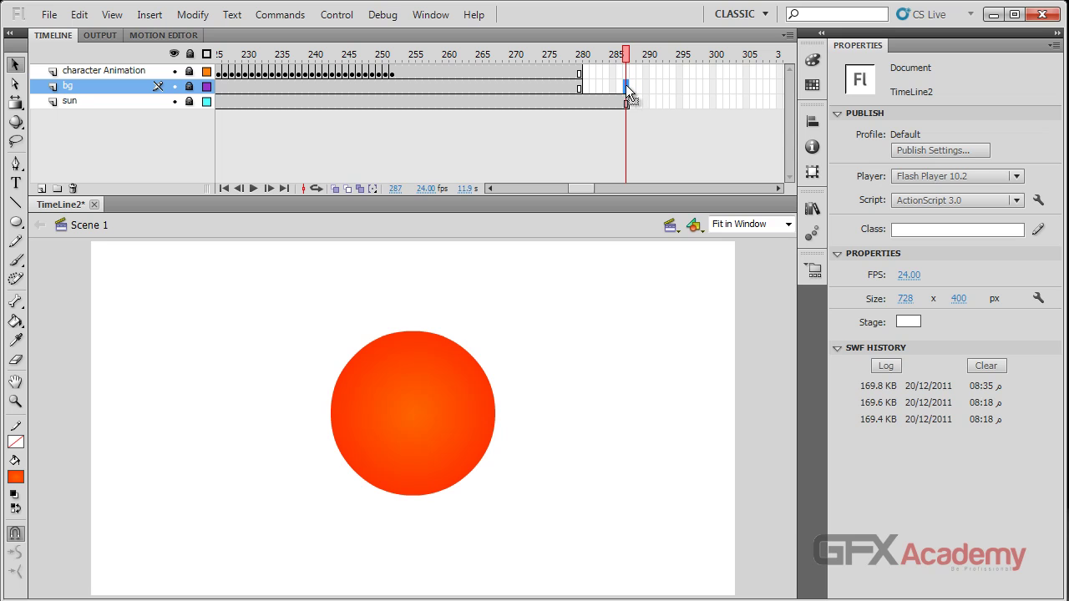
right_click(626, 85)
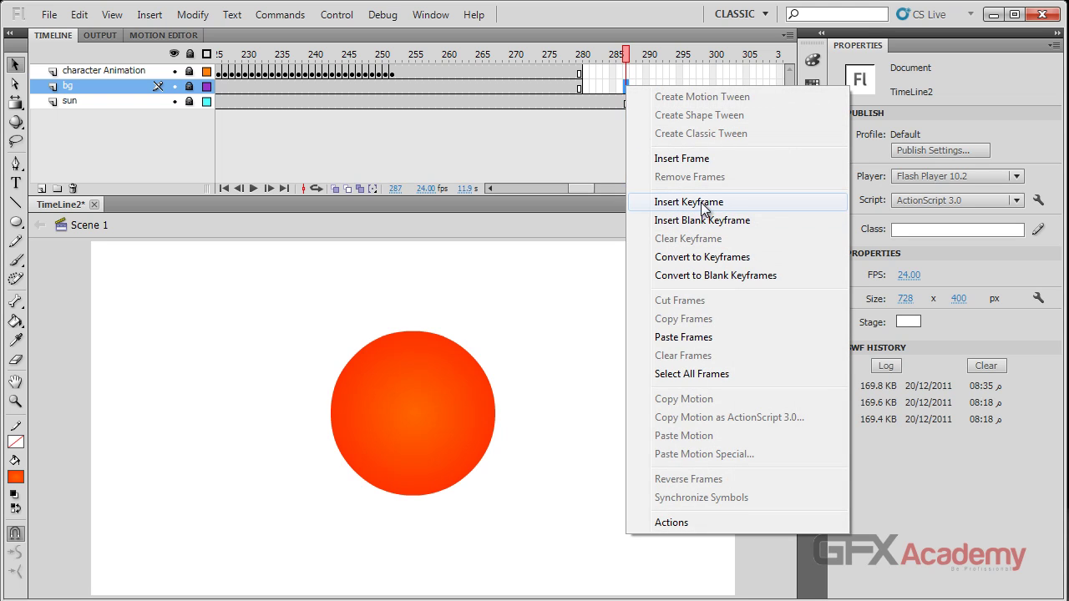
click(693, 159)
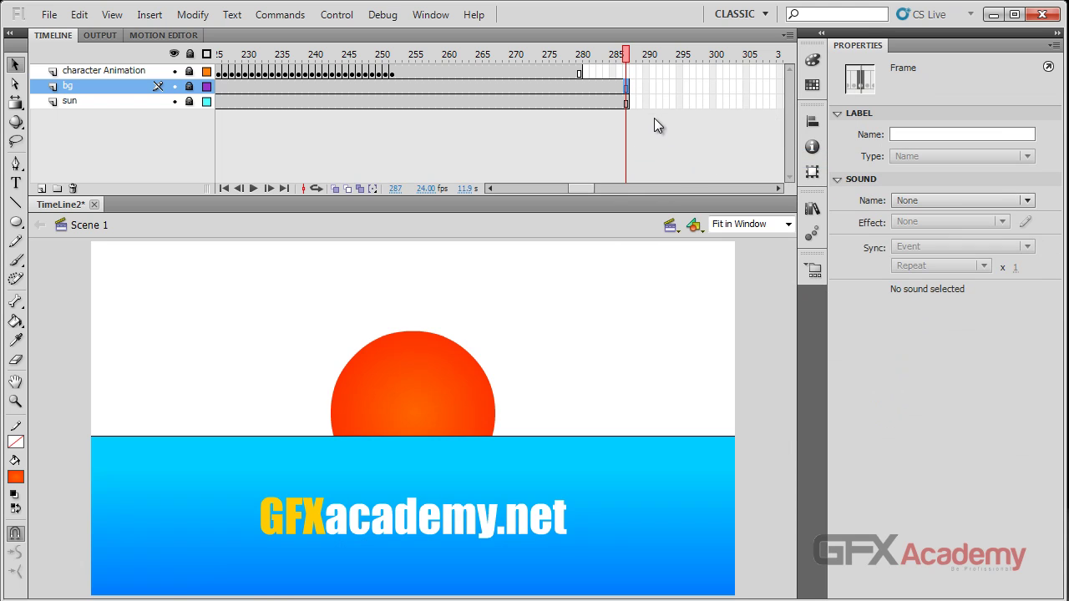
- Extend the character Animation layer by inserting a frame at frame 305
click(746, 73)
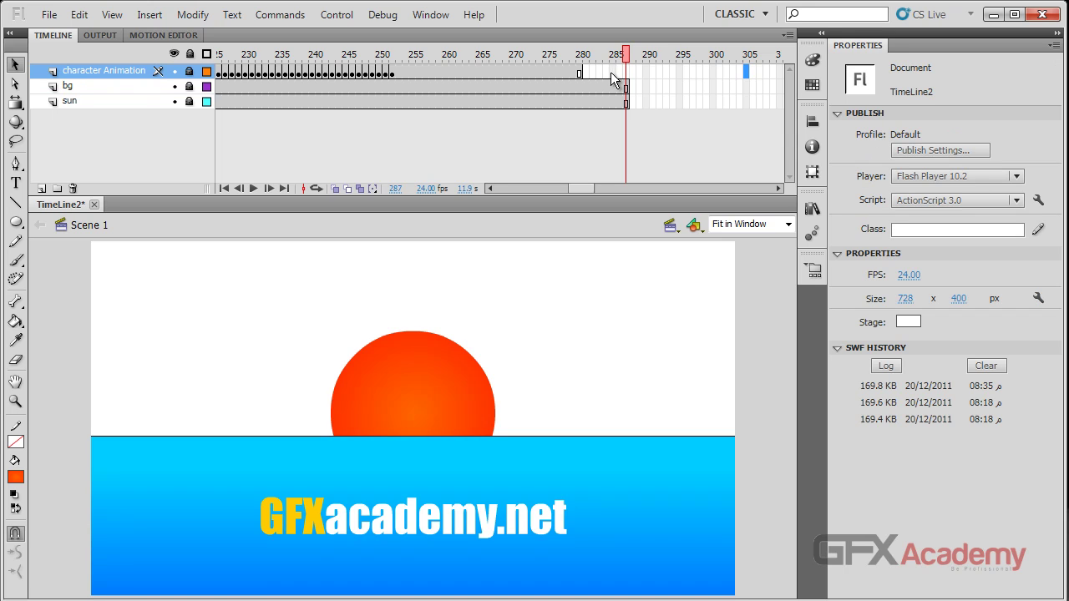
right_click(745, 72)
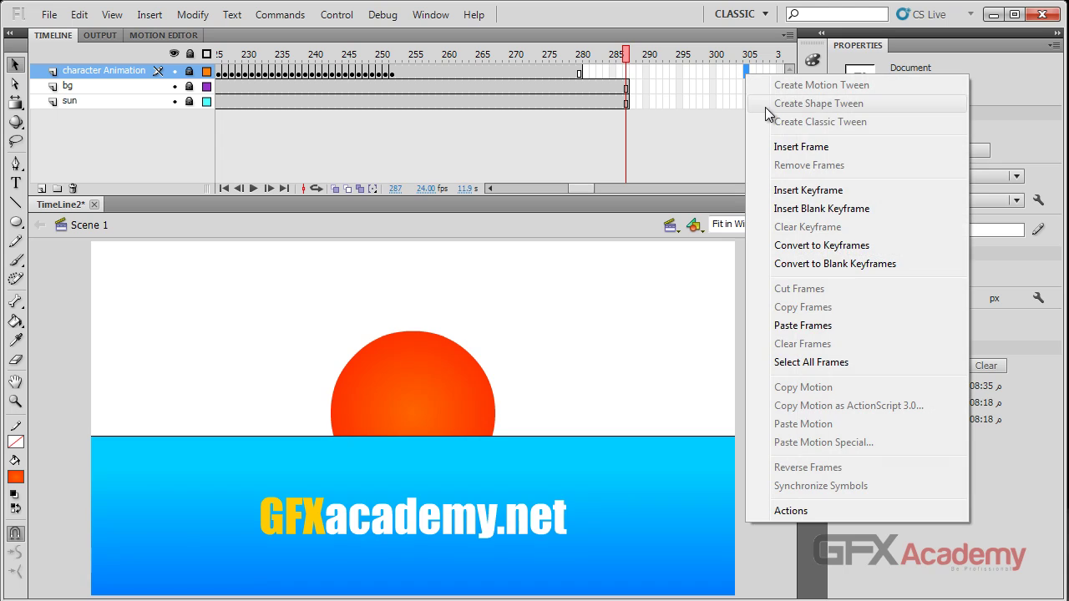
click(777, 147)
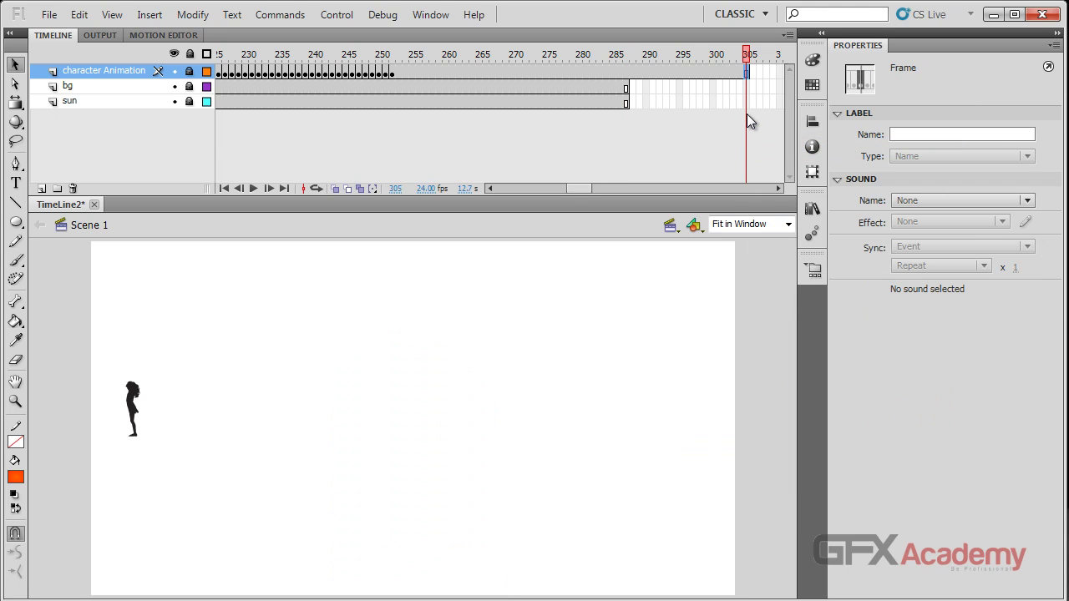
click(730, 67)
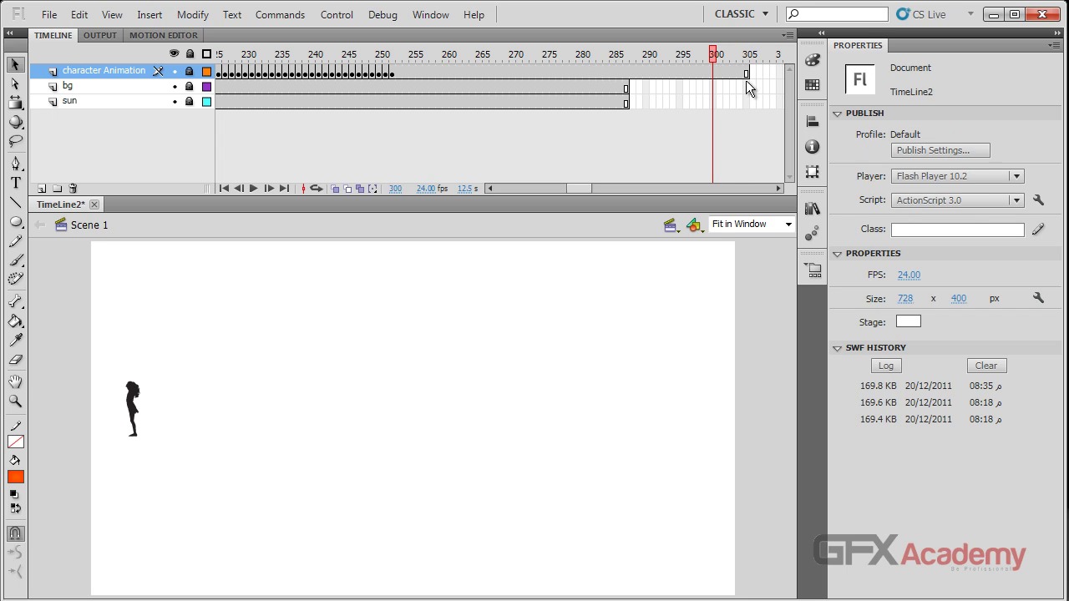
- Extend the bg and sun layers together by inserting frames at frame 305
drag(747, 86, 747, 101)
right_click(746, 99)
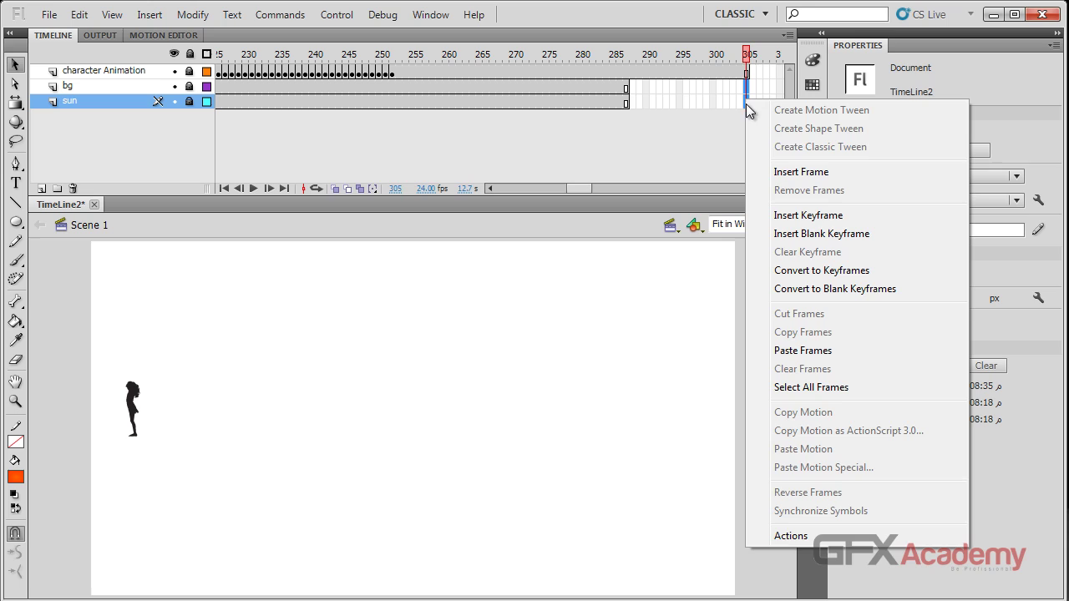
click(778, 169)
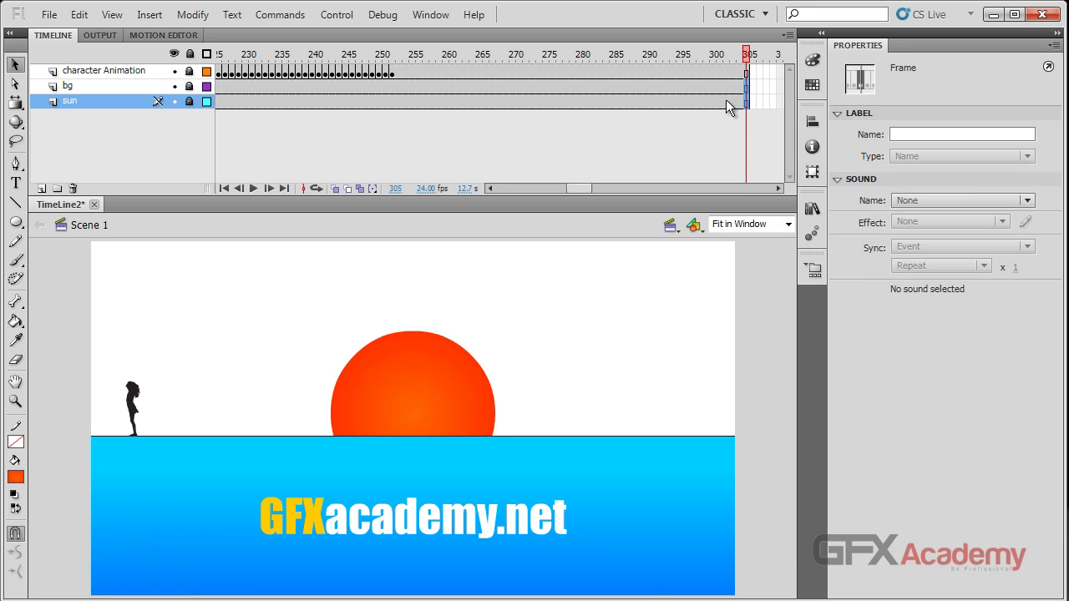
- Select frames 264 to 298 across all three layers and remove them
drag(703, 99, 473, 76)
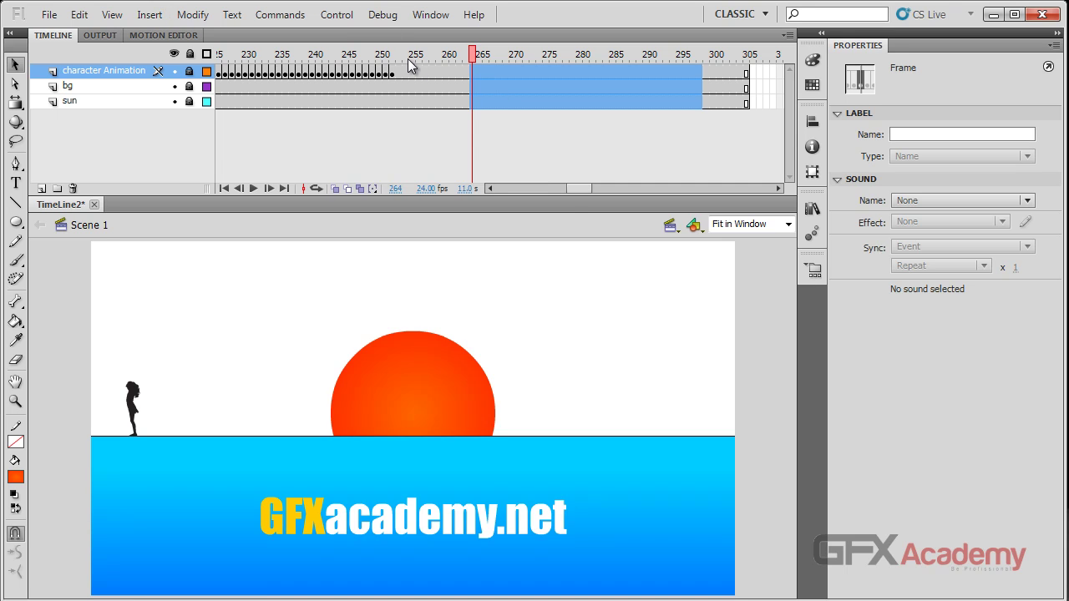
key(shift+F5)
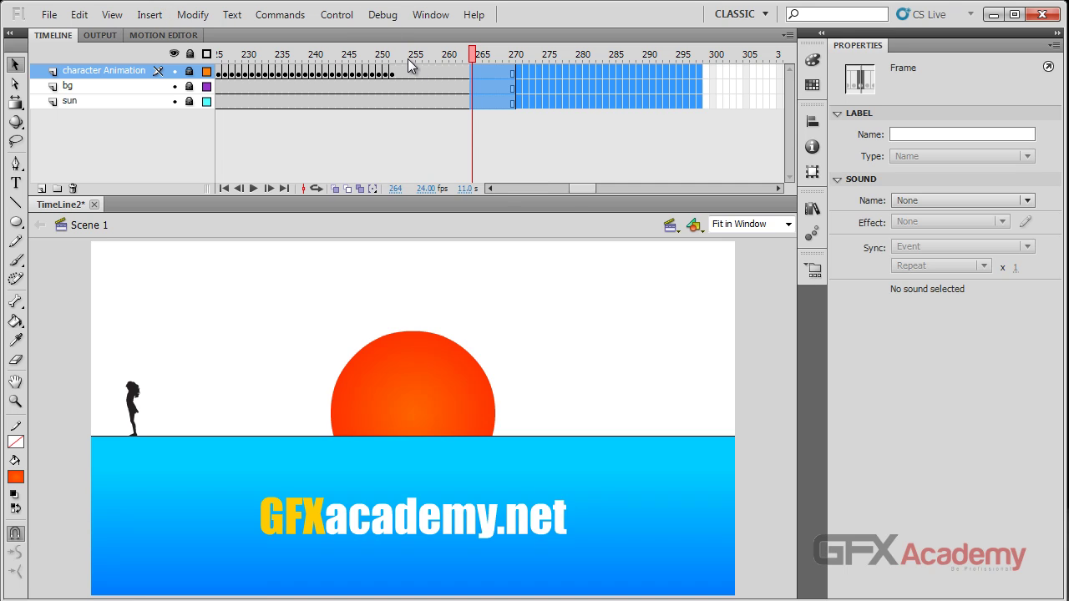
click(464, 74)
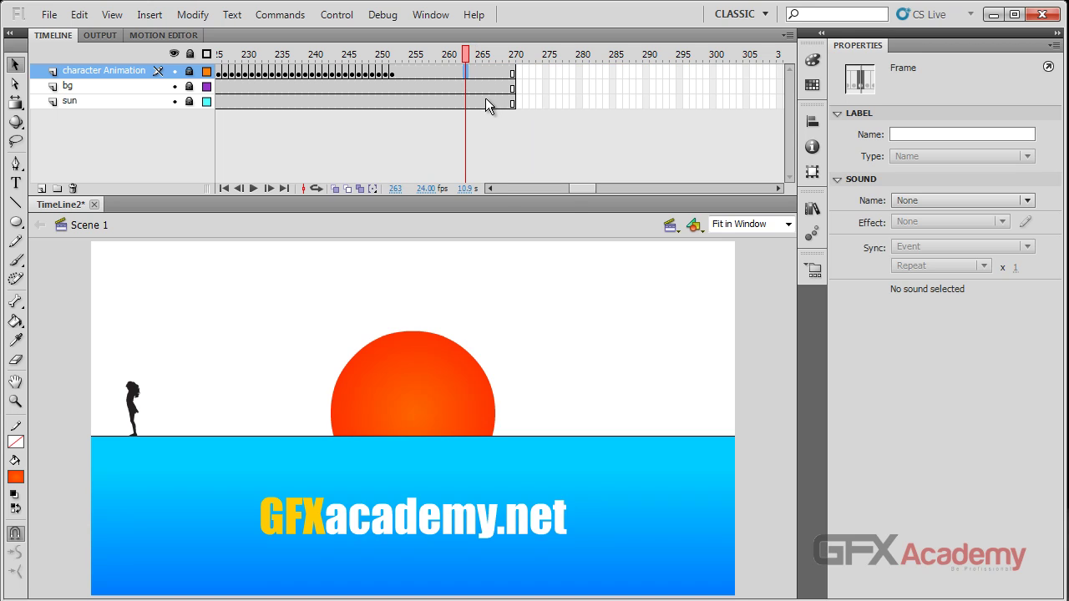
- Select frames 264 to 267 across all three layers and insert the same number of frames twice
drag(495, 101, 466, 107)
key(F5)
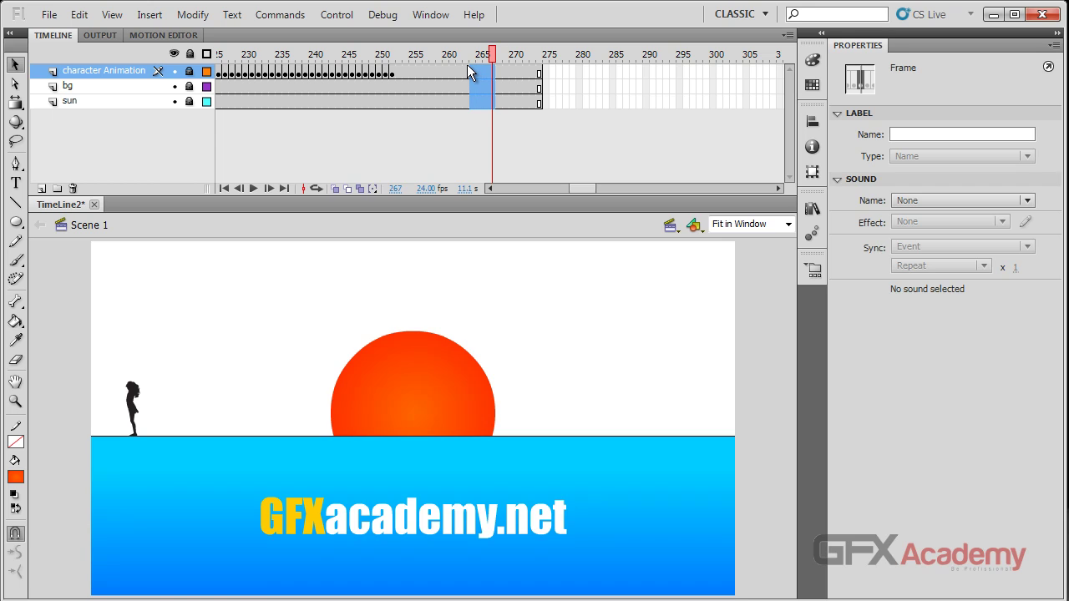
click(90, 17)
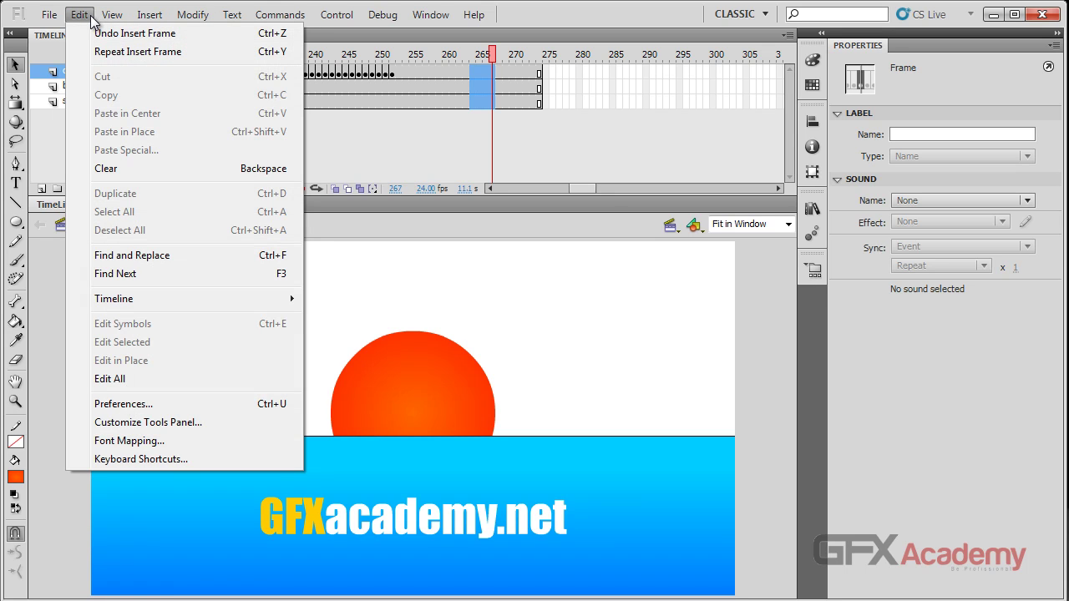
mouse_move(155, 16)
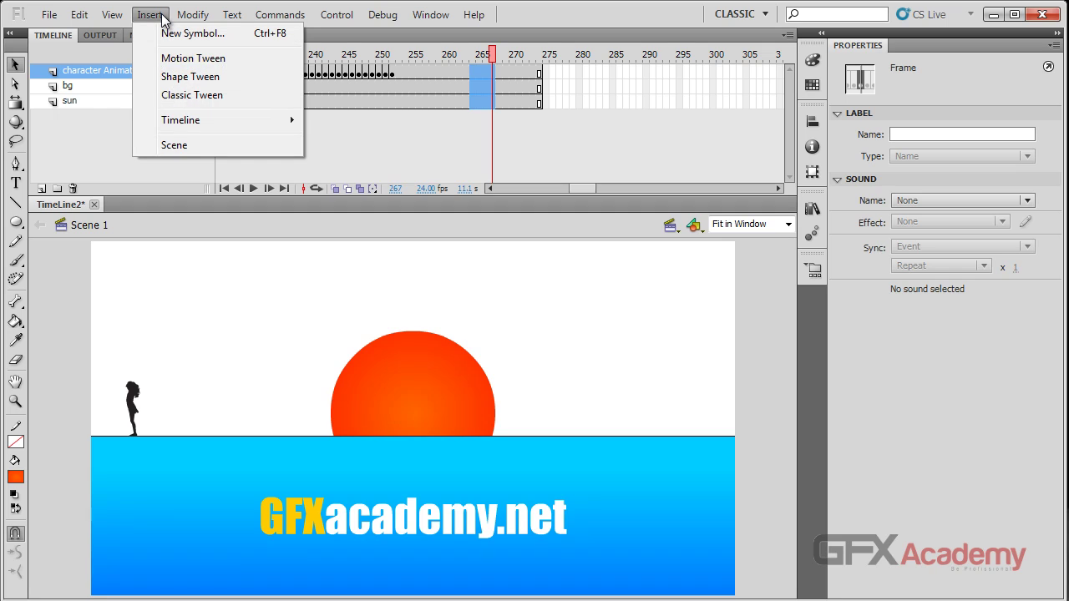
mouse_move(193, 124)
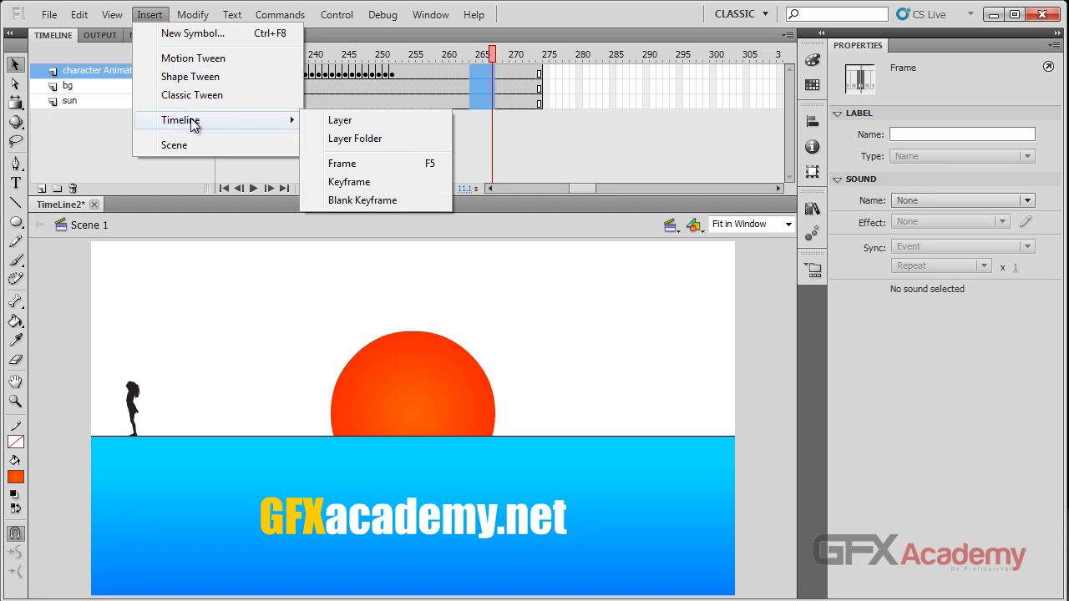
click(421, 163)
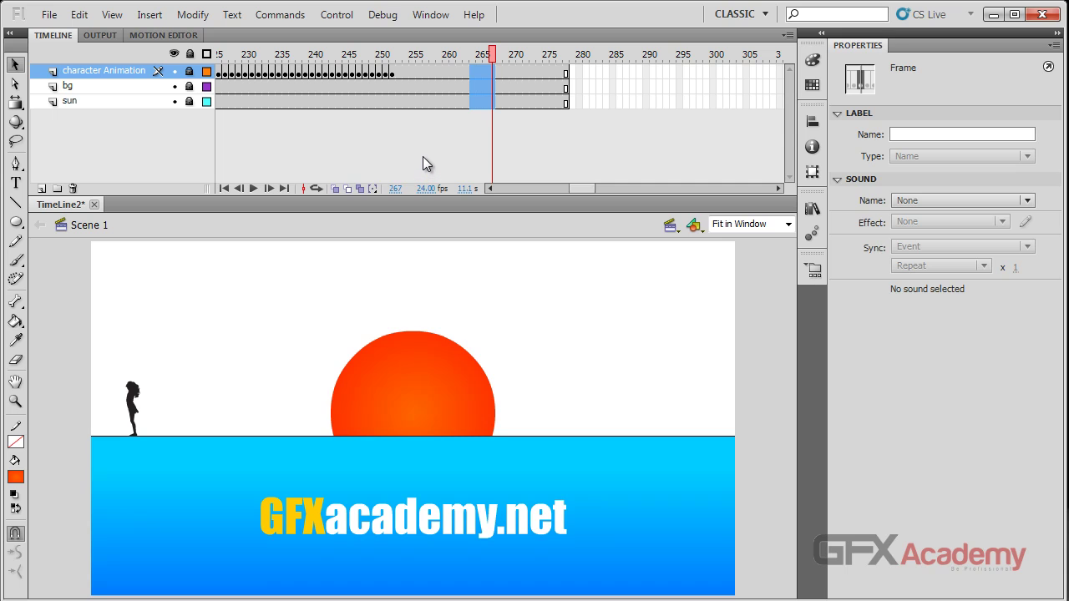
- Insert frames two more times for the selected range 264 to 267 on all three layers
right_click(481, 80)
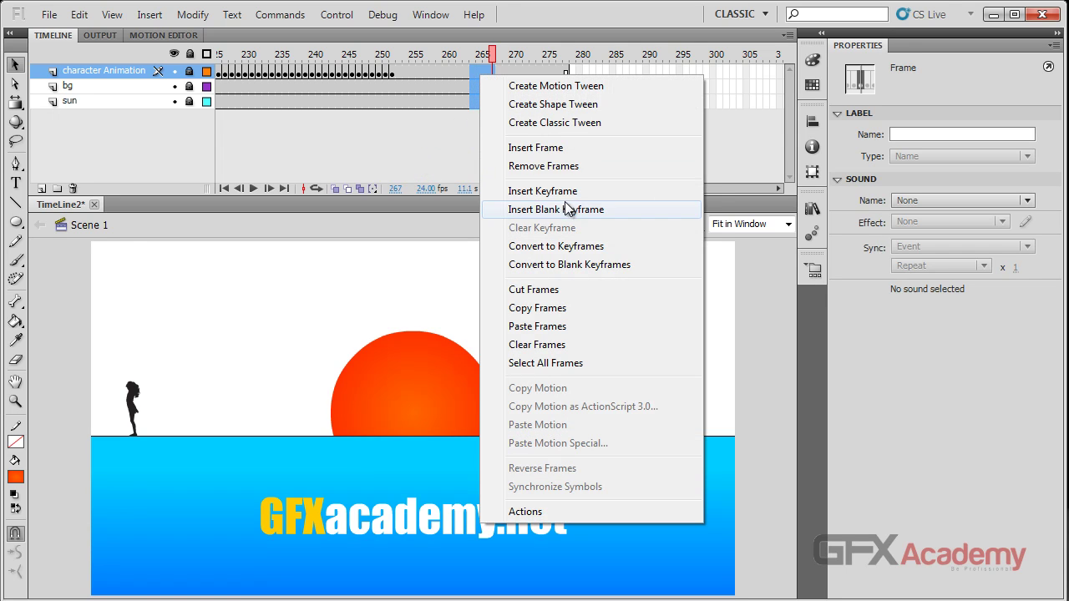
click(586, 147)
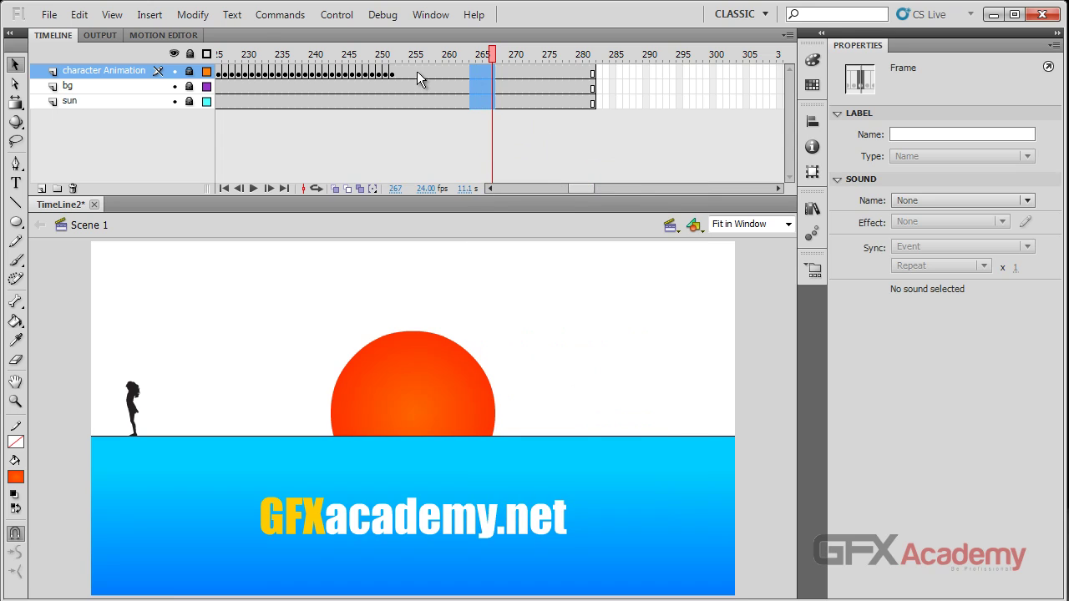
click(204, 20)
click(213, 18)
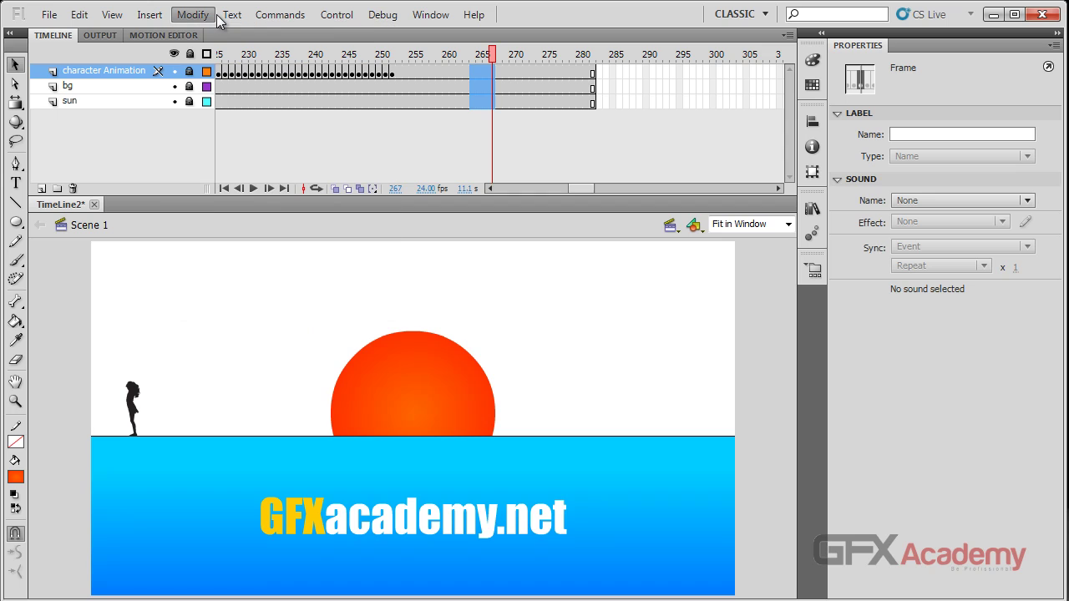
click(149, 15)
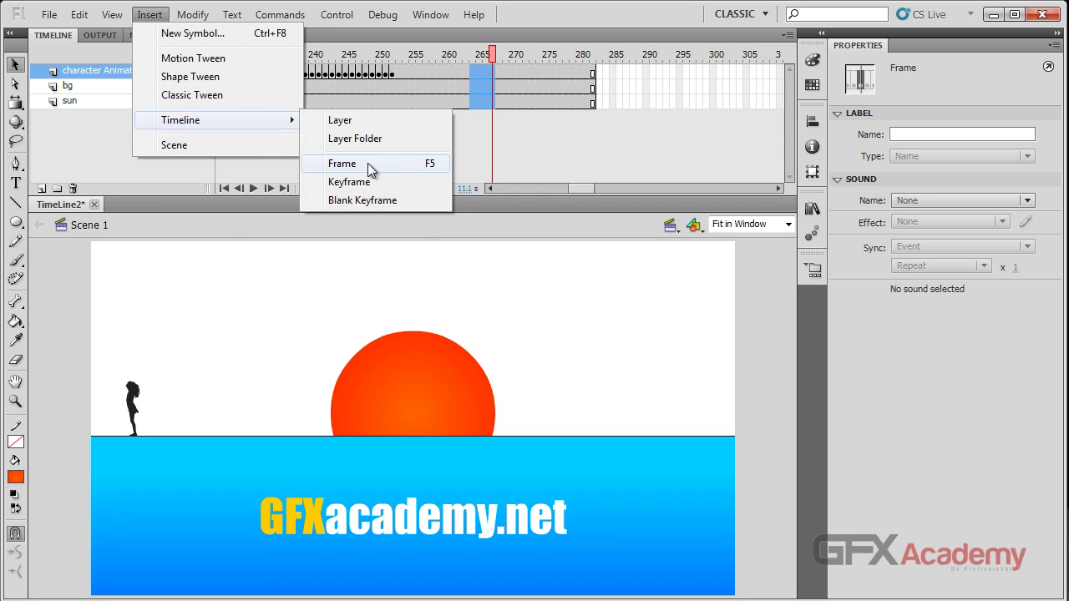
click(371, 167)
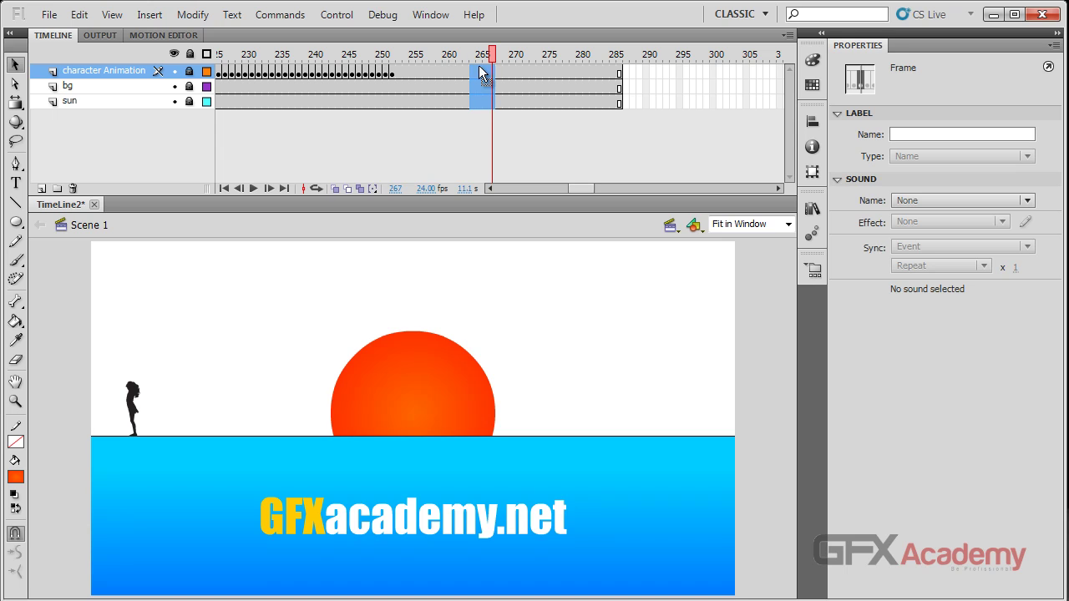
drag(616, 71, 401, 109)
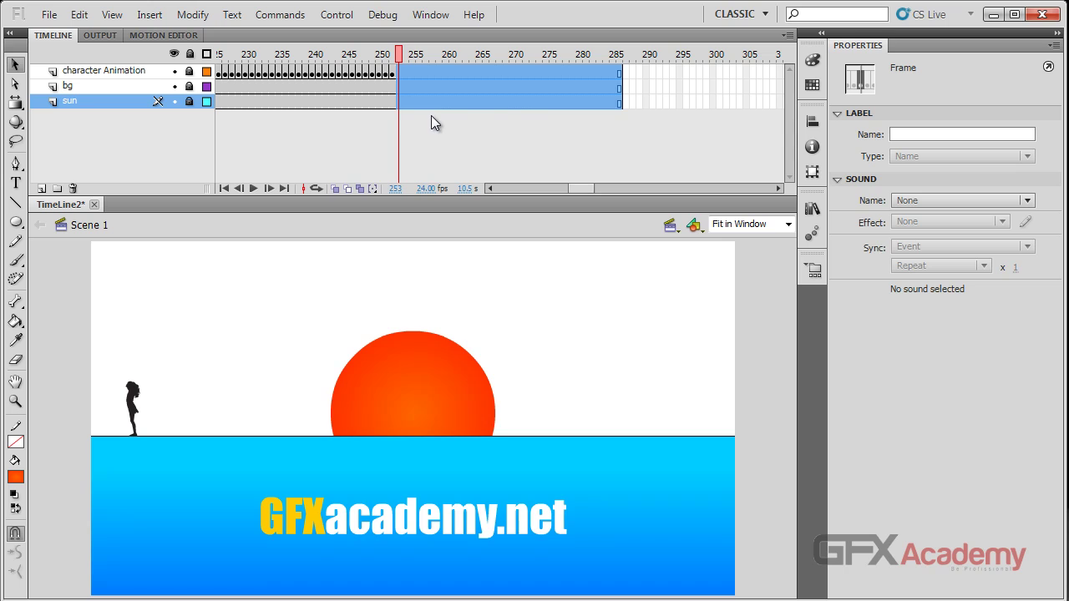
click(513, 87)
click(480, 88)
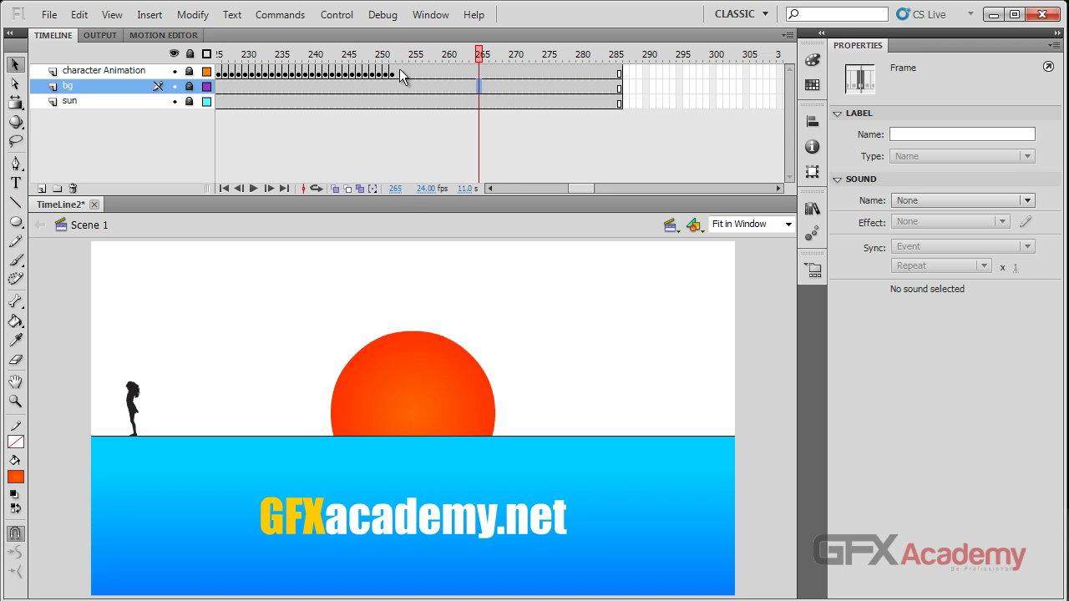
- Select frames 253 to 286 across the character Animation, bg and sun layers and remove them
drag(399, 71, 617, 97)
right_click(563, 92)
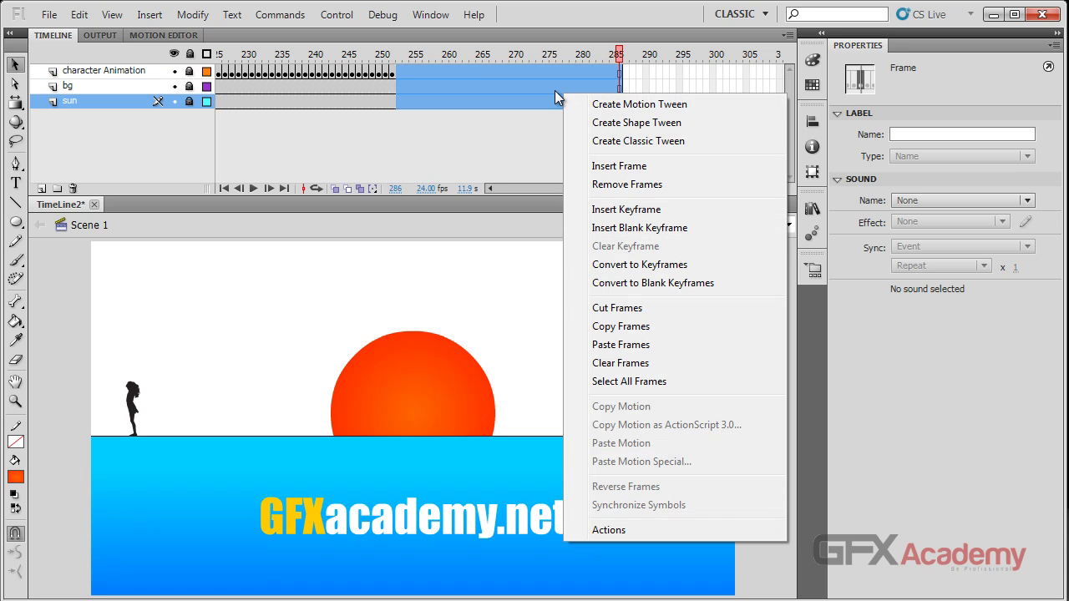
click(629, 185)
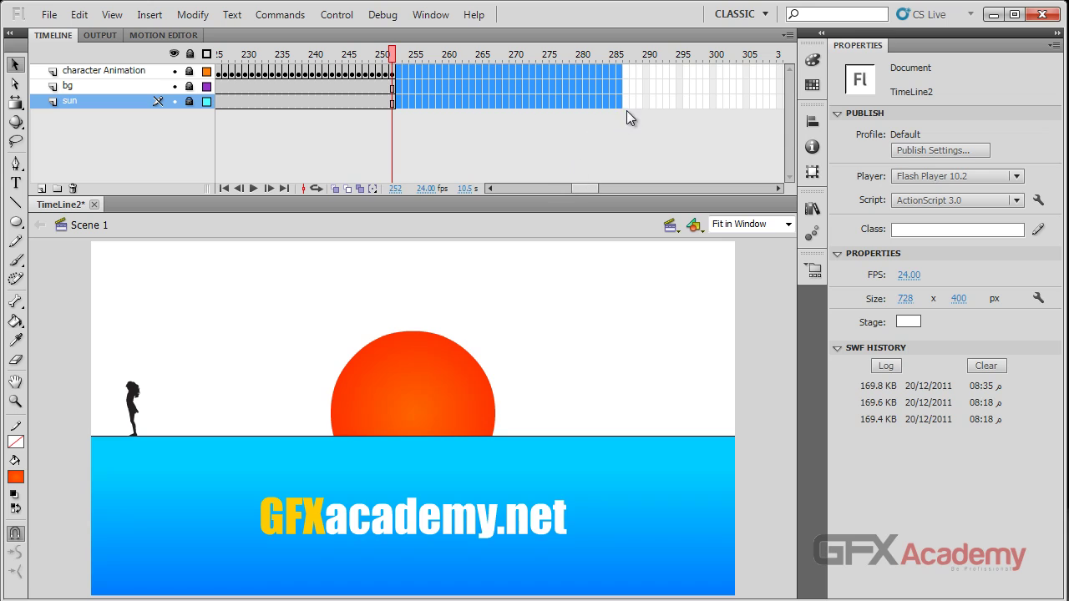
- Select the empty cells from frame 289 to 301 across all three layers and insert frames there
click(615, 151)
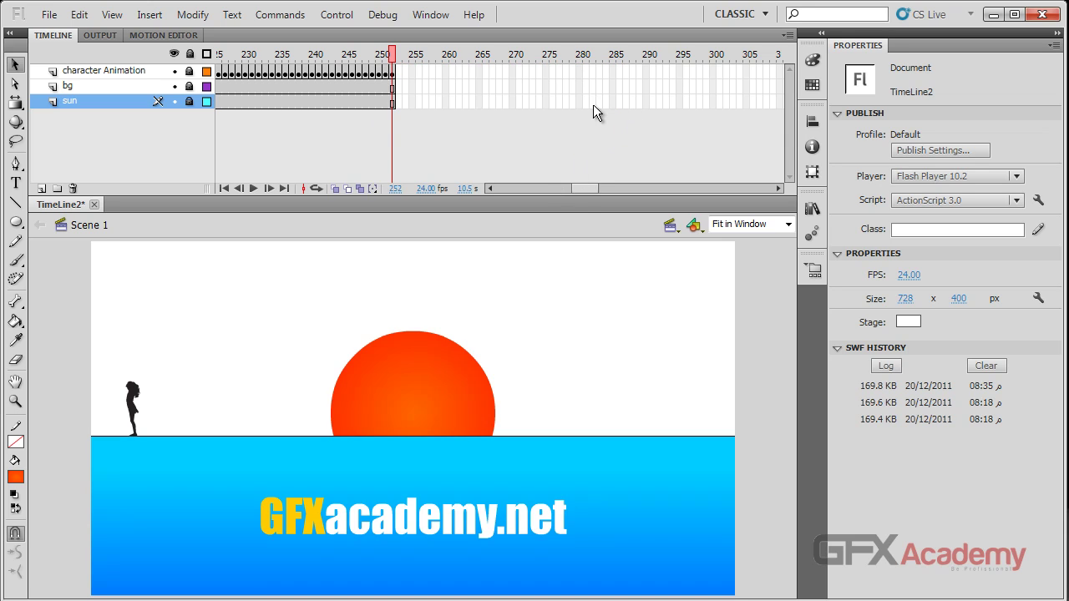
drag(639, 104, 721, 71)
right_click(713, 73)
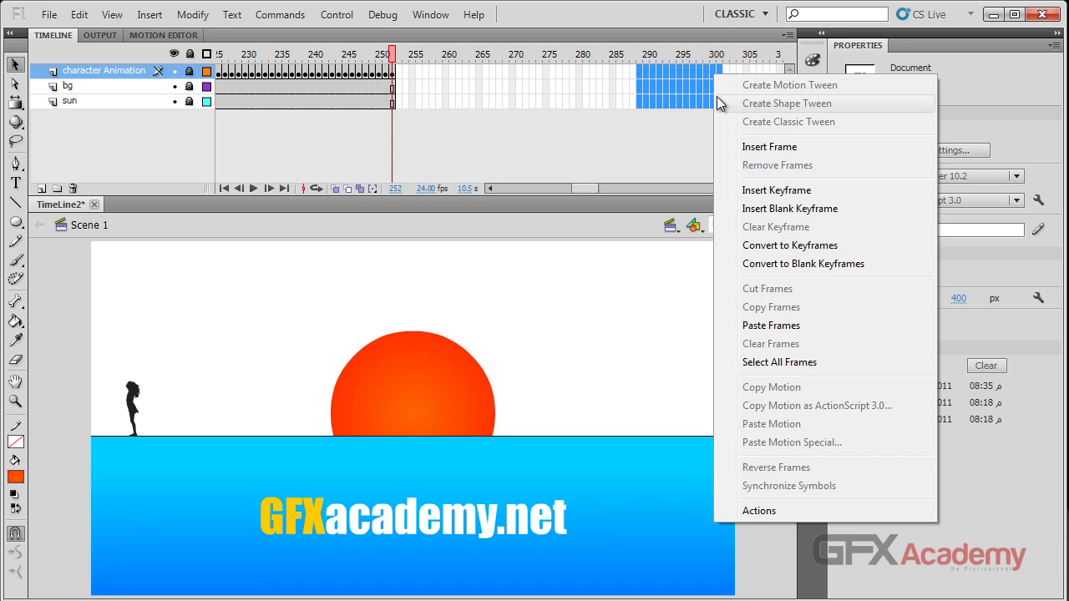
click(747, 150)
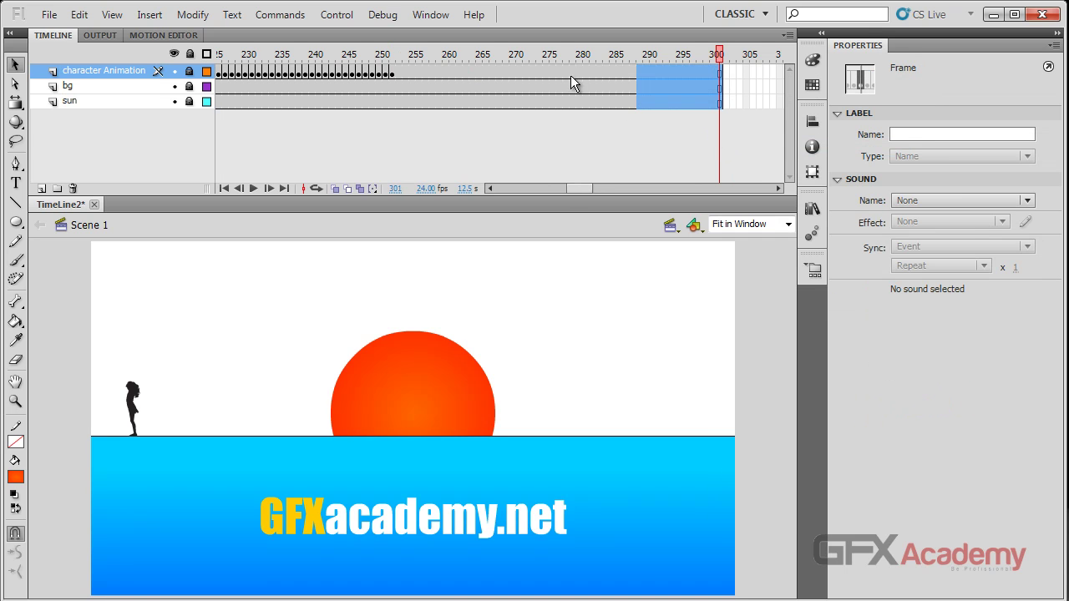
- Select frames 276 to 279 across all three layers and remove that range of frames three times
drag(571, 71, 546, 94)
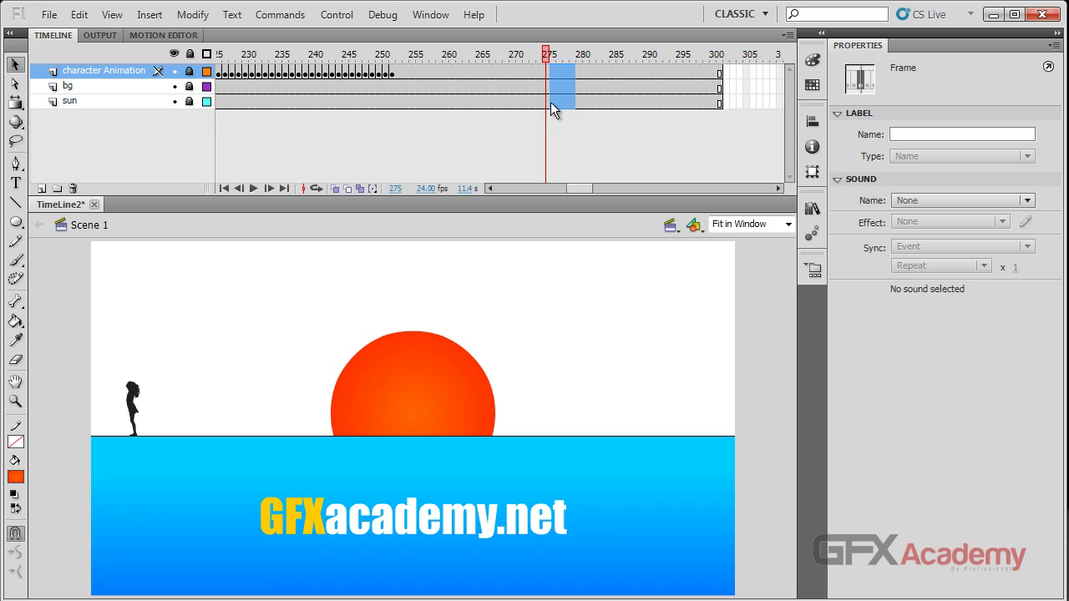
right_click(554, 102)
click(571, 190)
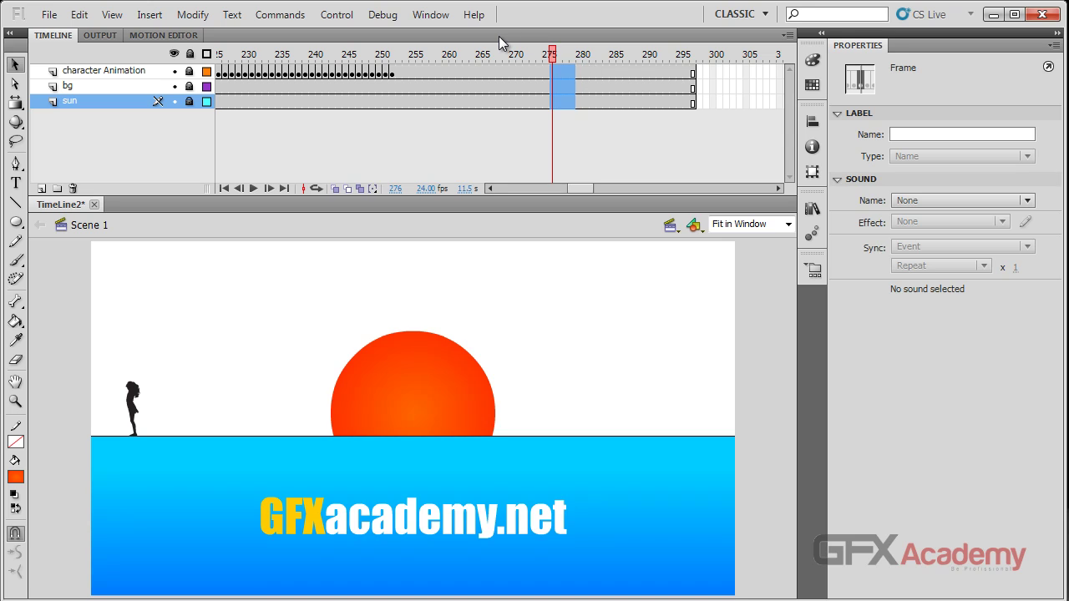
key(shift+F5)
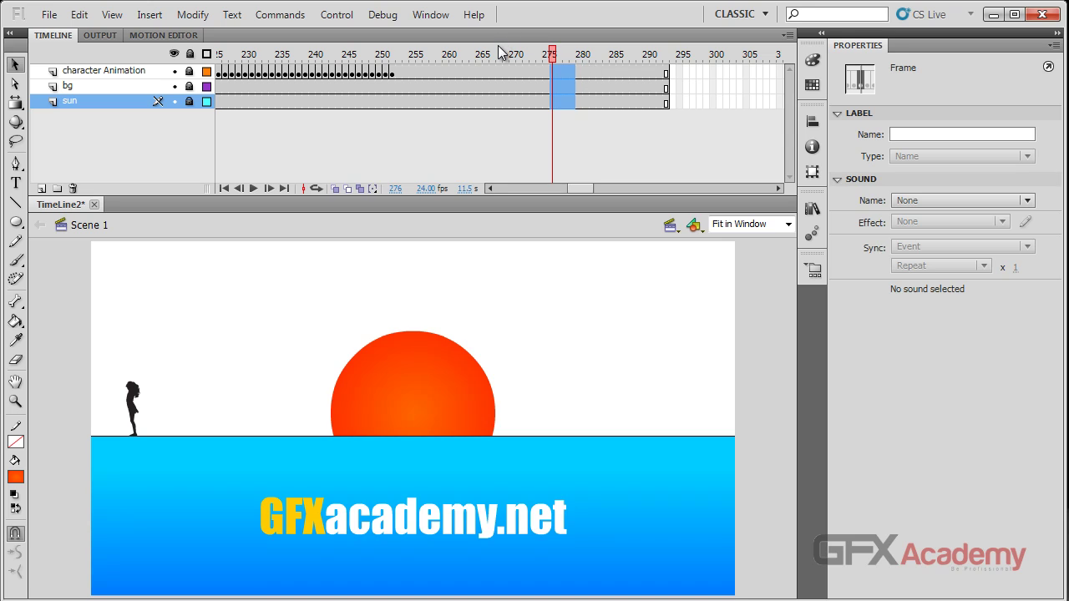
key(shift+F5)
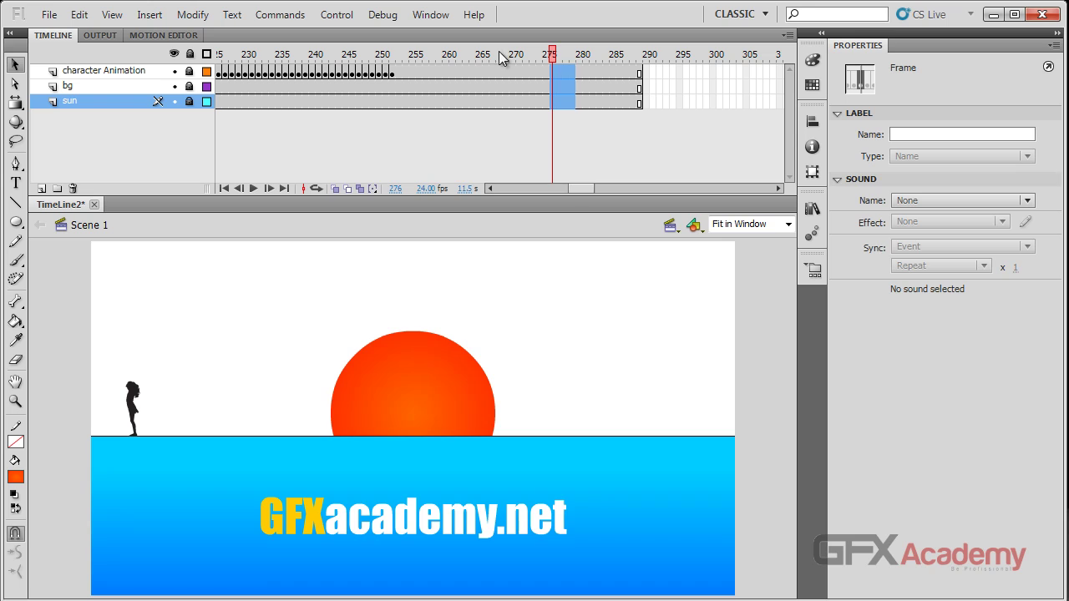
- Select frames 276 to 280 across all three layers and remove that range of frames twice
click(580, 72)
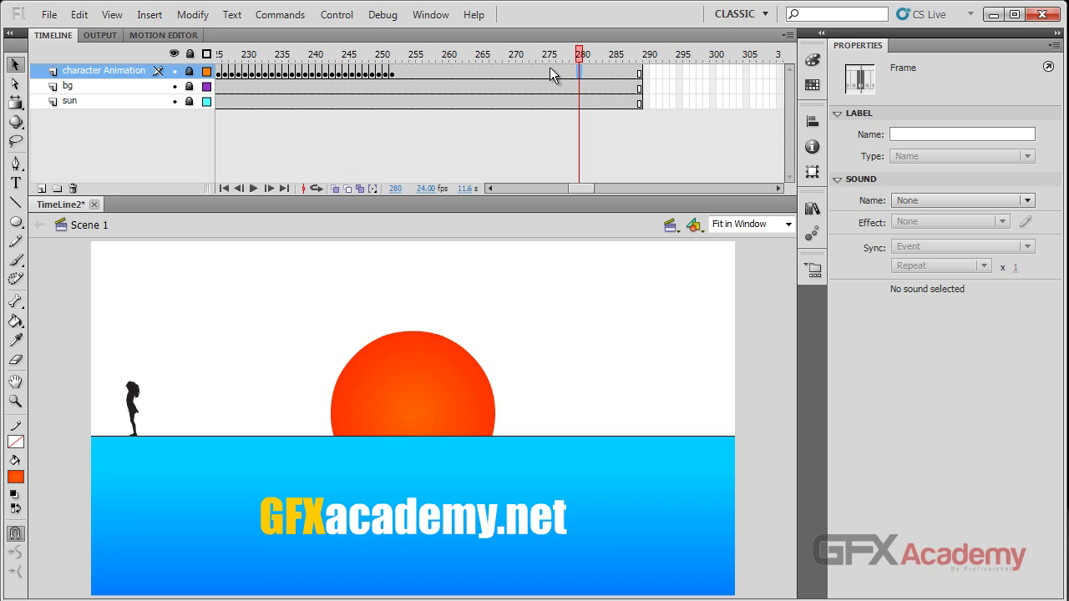
drag(553, 77, 567, 102)
shift+click(579, 104)
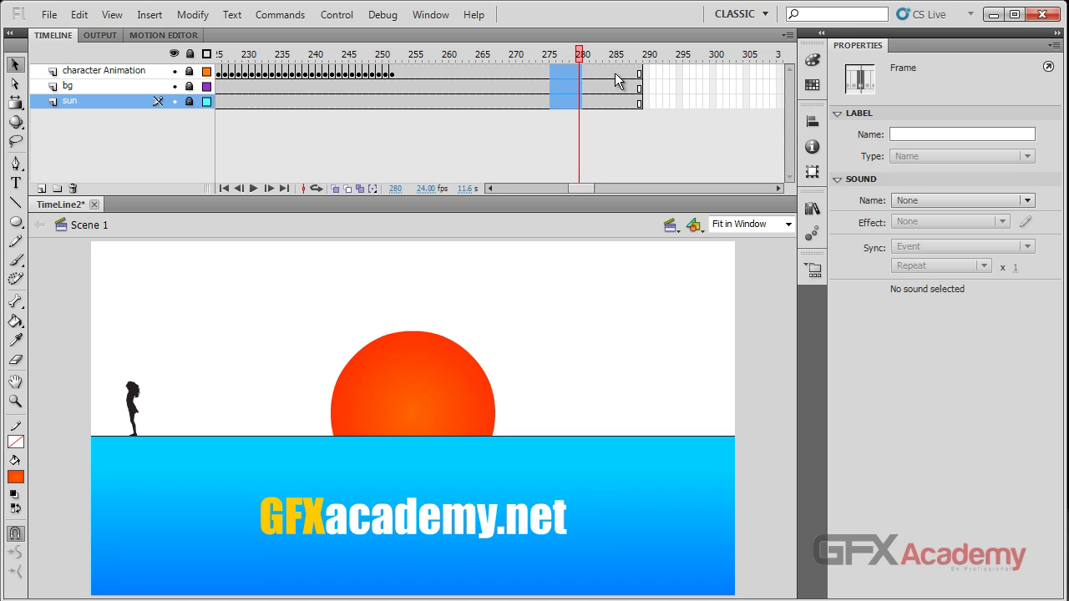
key(shift+F5)
key(shift+F5)
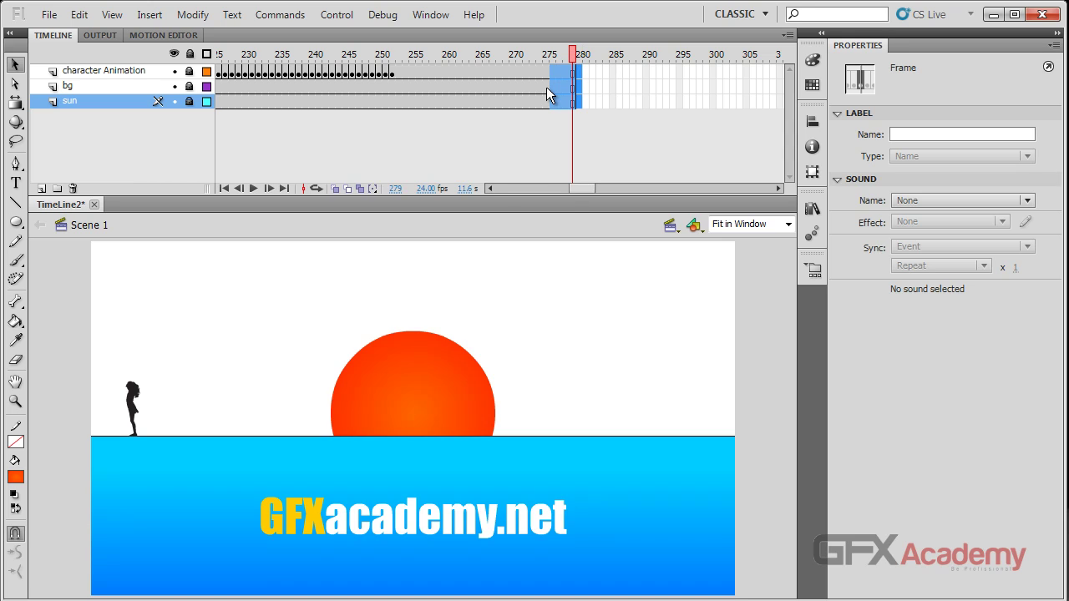
- Insert frames five times at the selected range 276 to 280 on all three layers
key(F5)
key(F5)
key(F5)
key(F5)
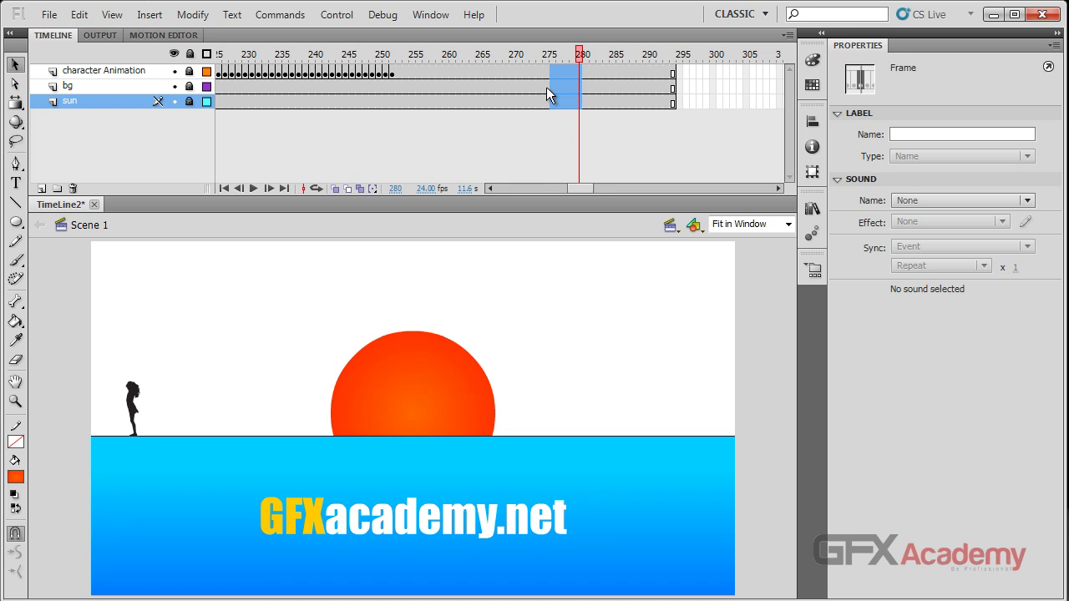
key(F5)
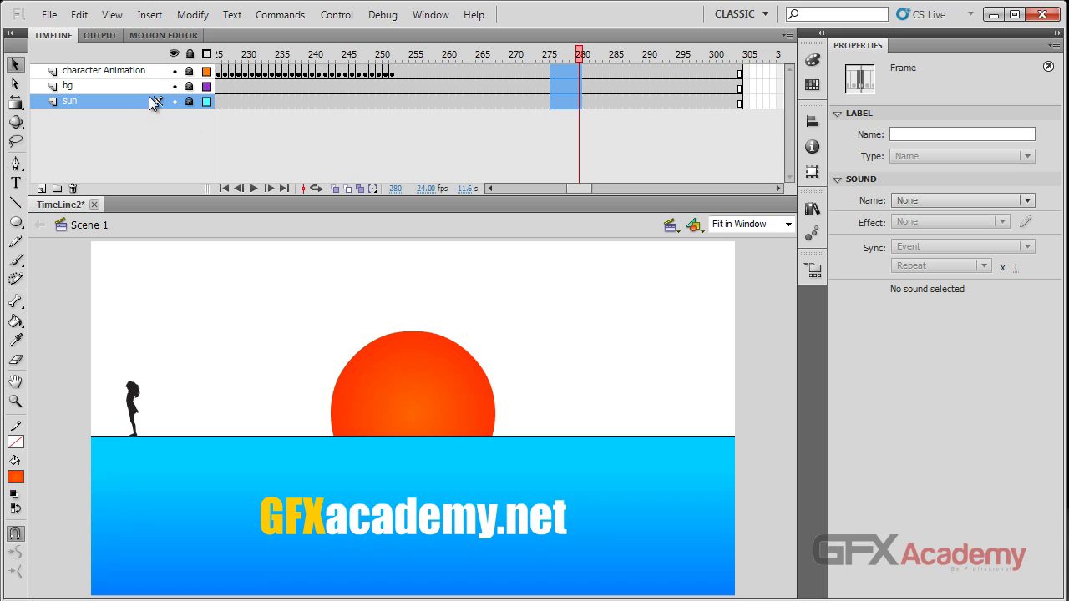
- Remove the selected frames 276 to 280 once from the character Animation, bg and sun layers
click(149, 15)
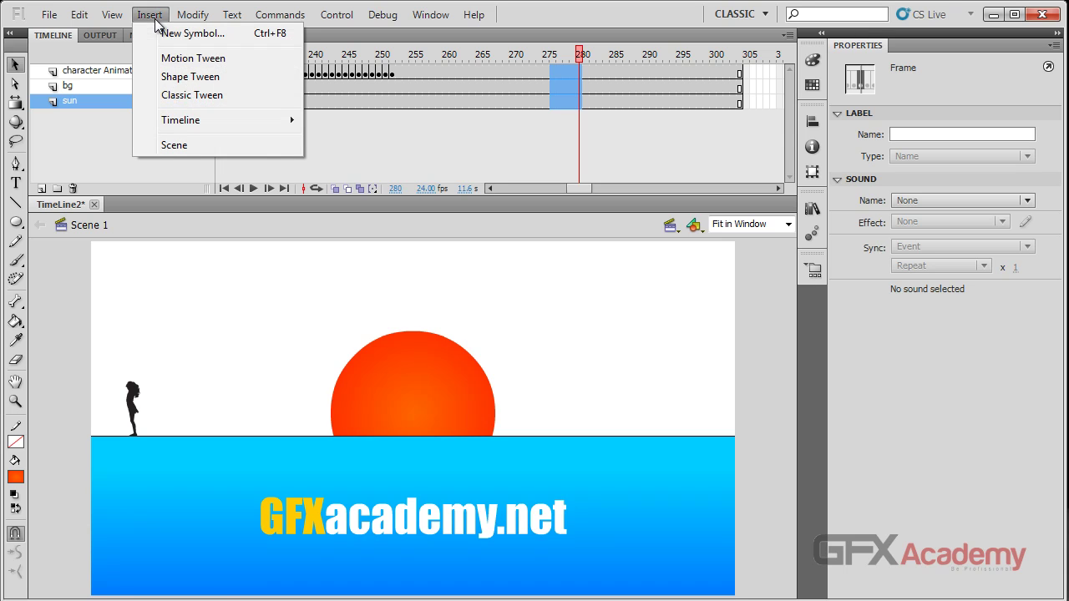
mouse_move(223, 123)
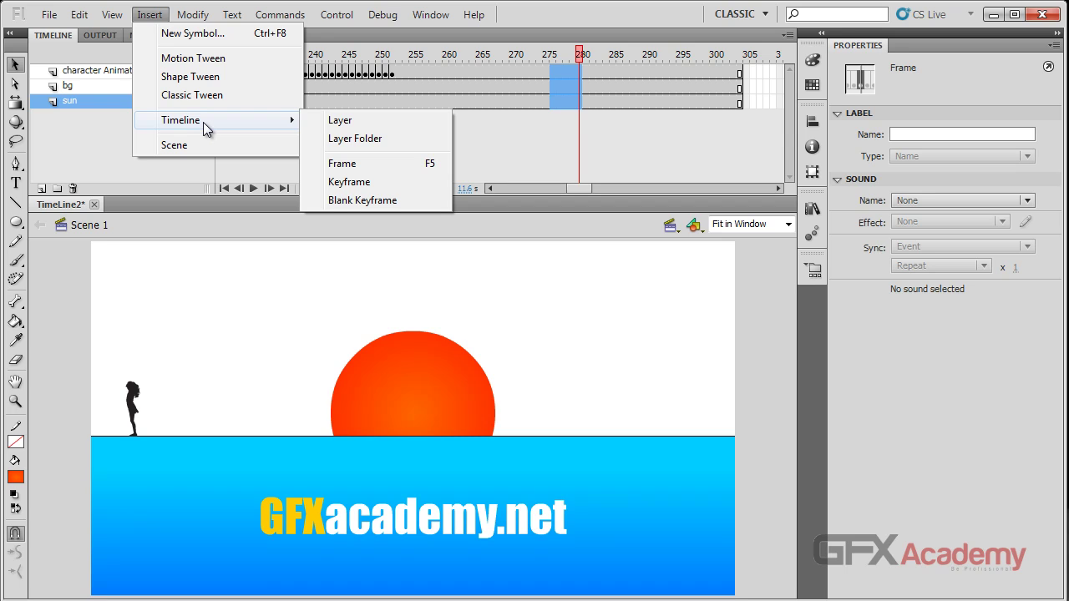
mouse_move(114, 17)
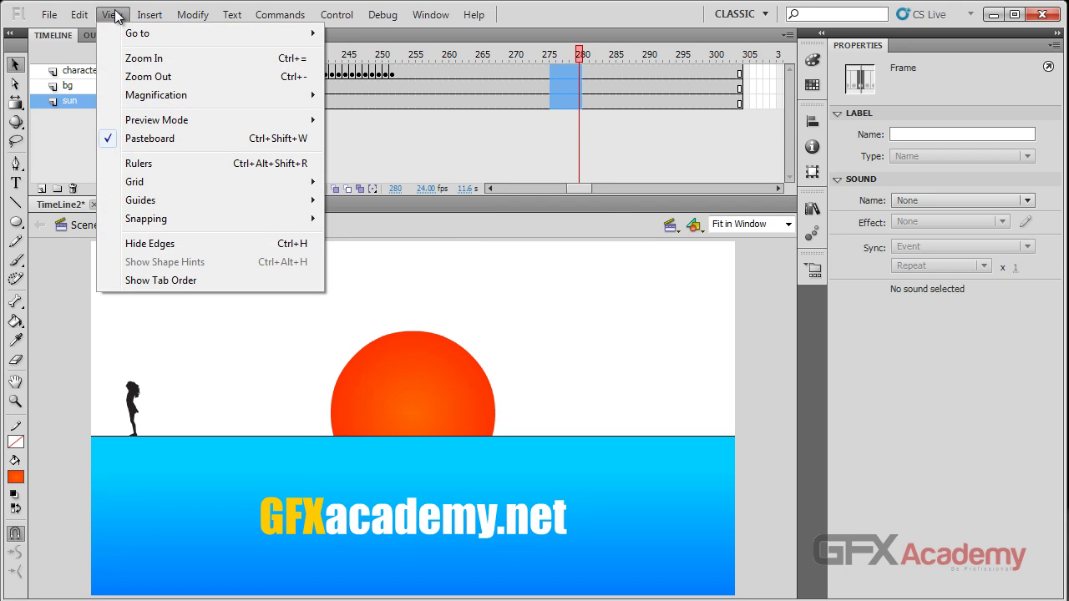
mouse_move(81, 16)
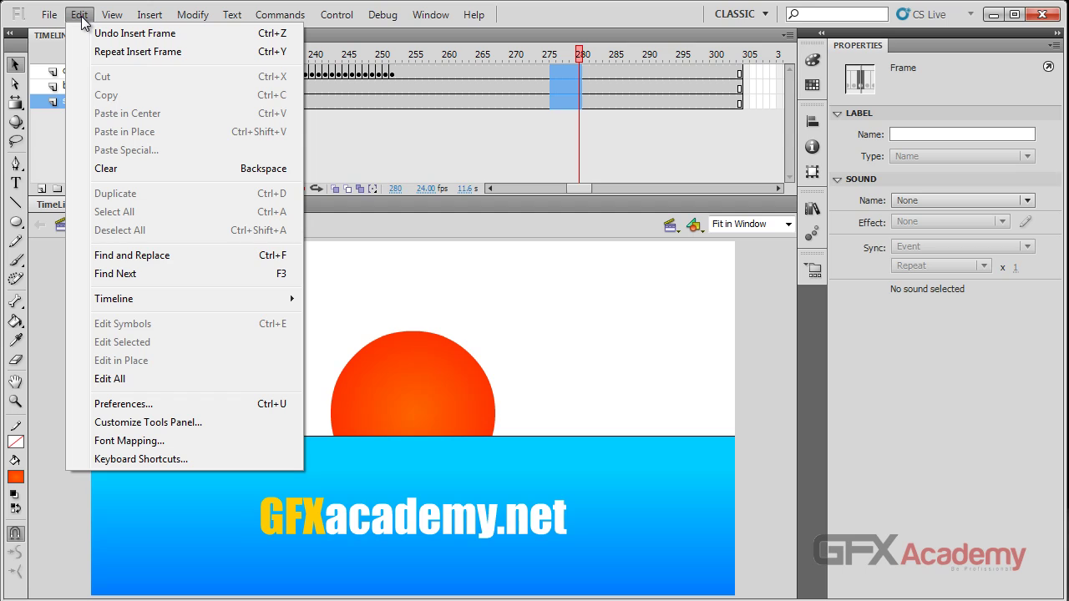
click(79, 16)
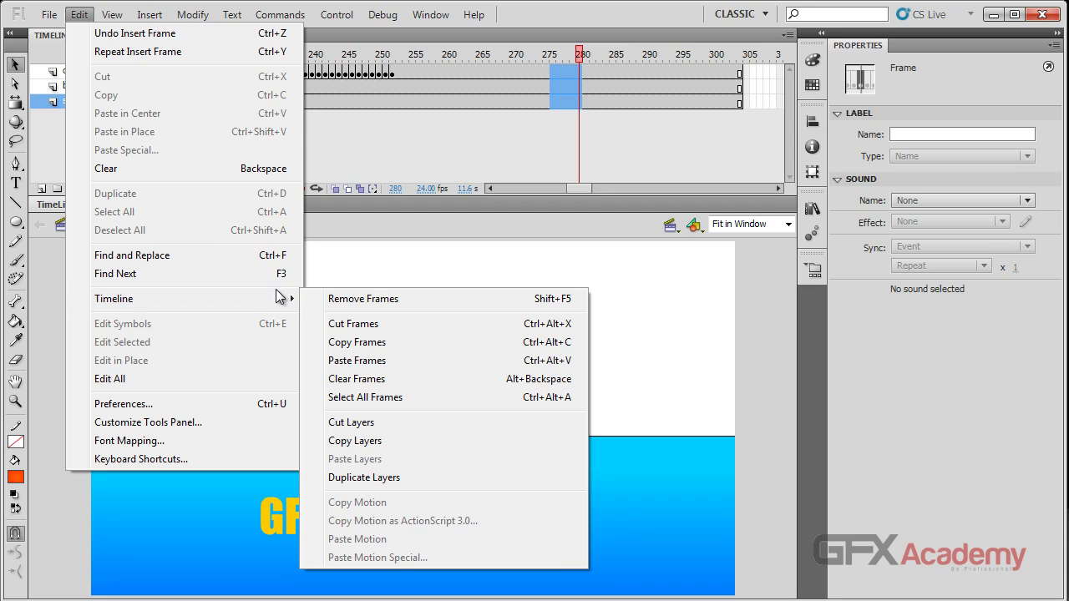
click(536, 299)
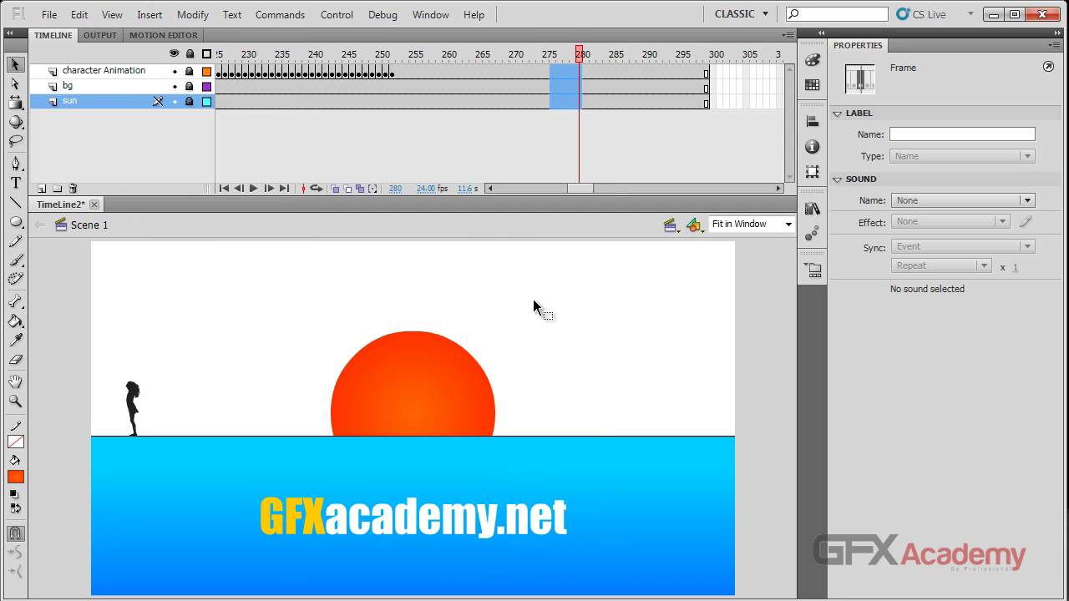
- Remove frames three more times for the selected range 276 to 280 on all three layers
right_click(563, 101)
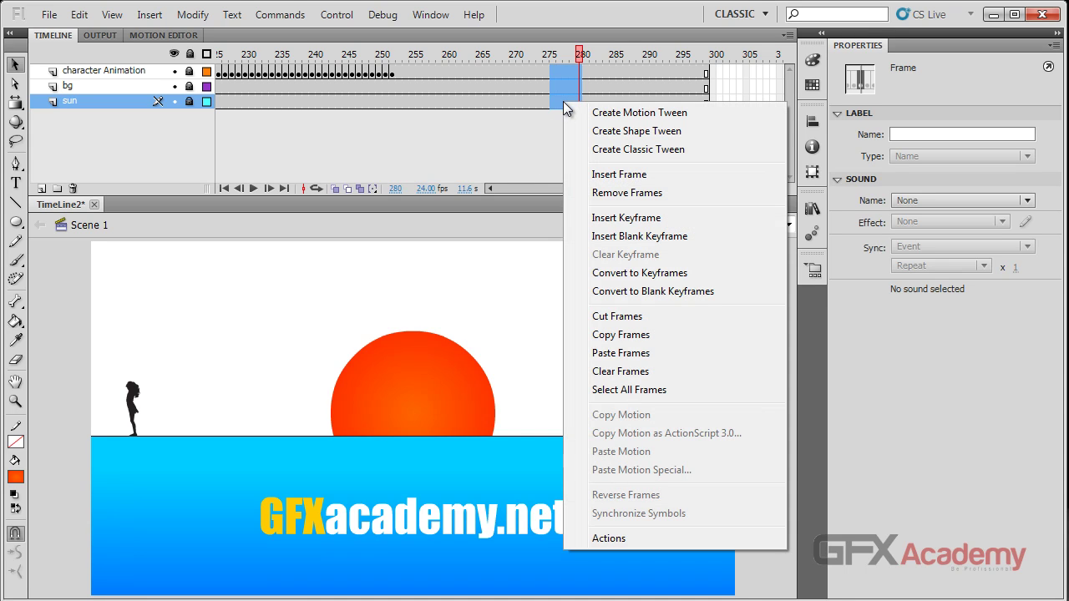
click(607, 192)
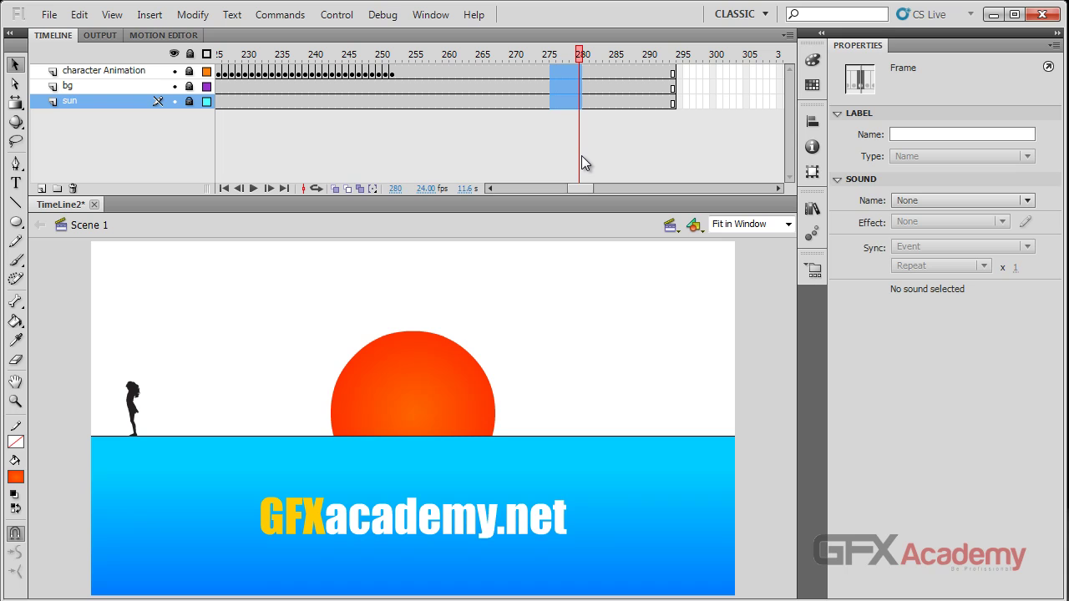
key(shift+F5)
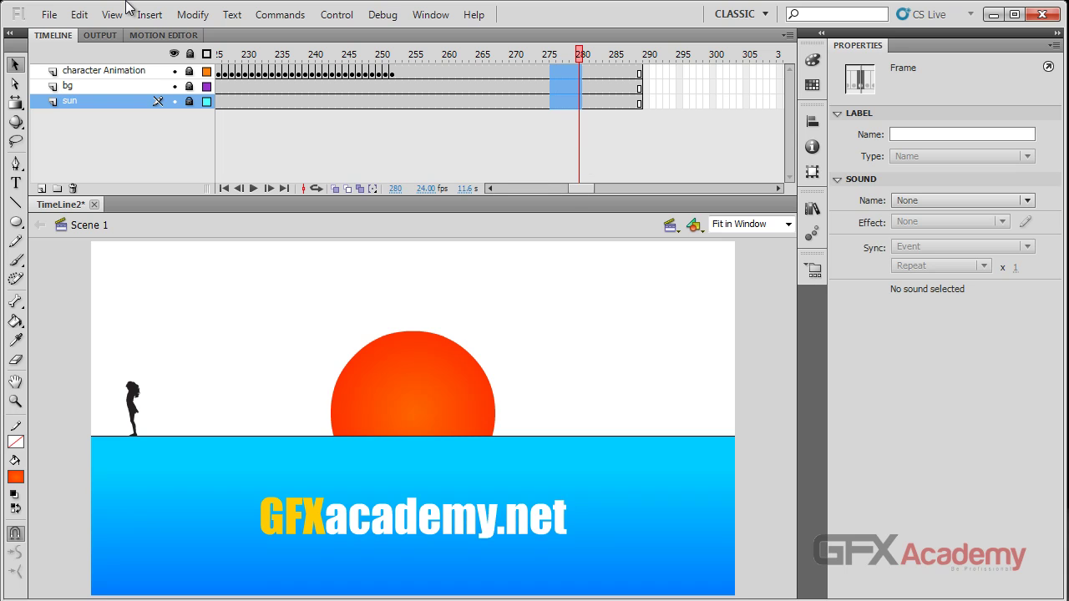
click(79, 14)
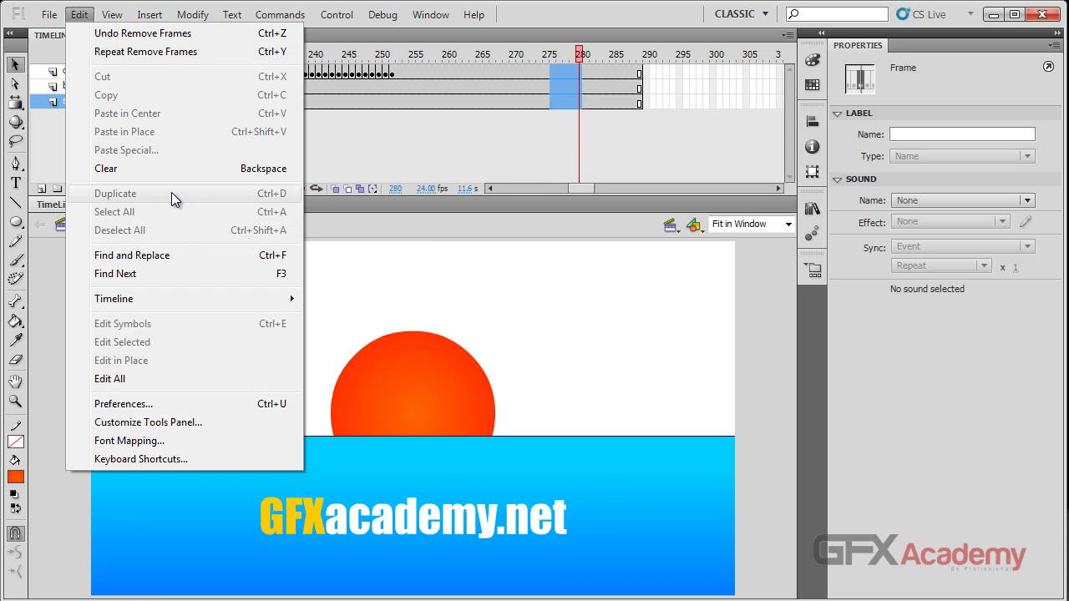
mouse_move(182, 298)
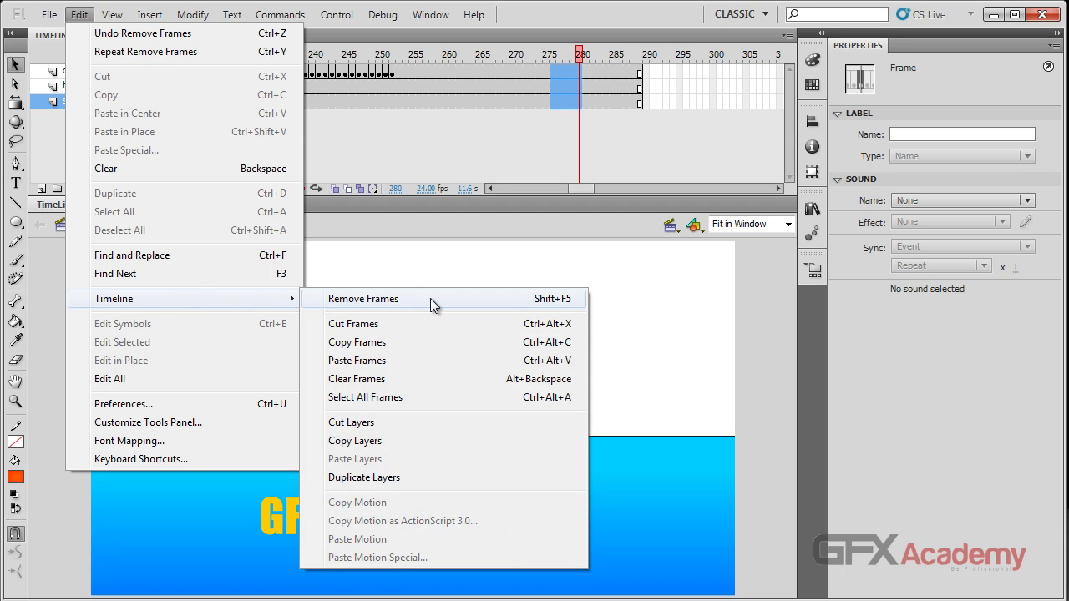
click(430, 298)
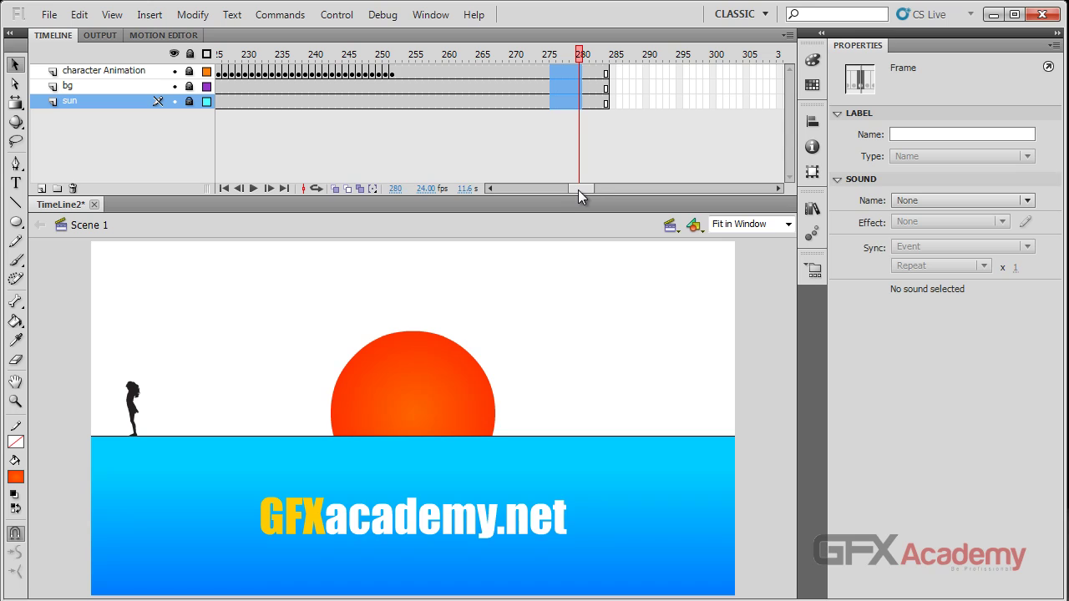
- Insert a keyframe at frame 277 of the sun layer
drag(578, 189, 576, 189)
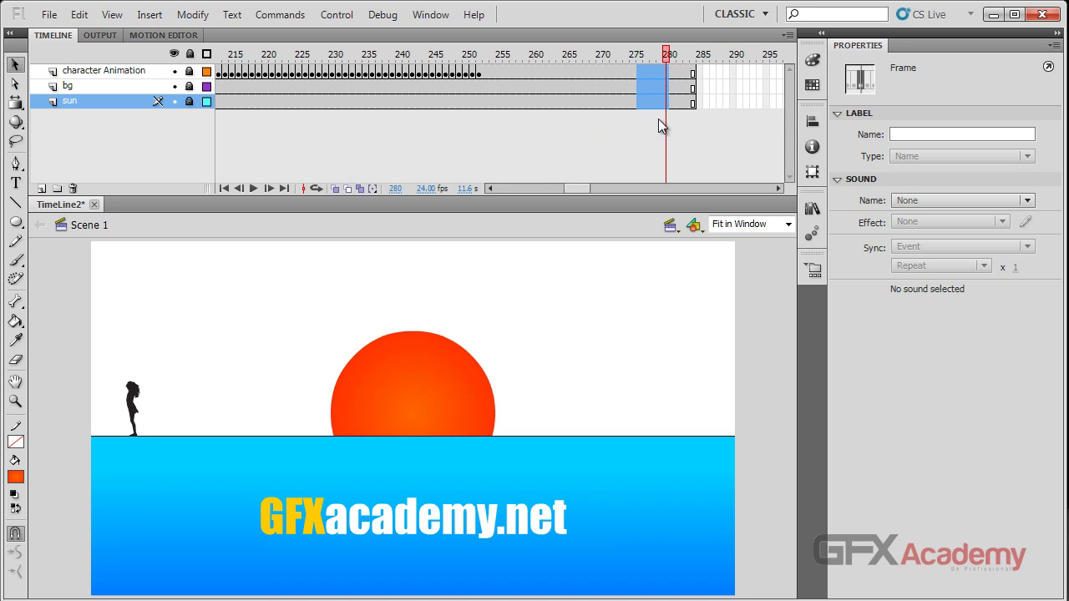
click(676, 101)
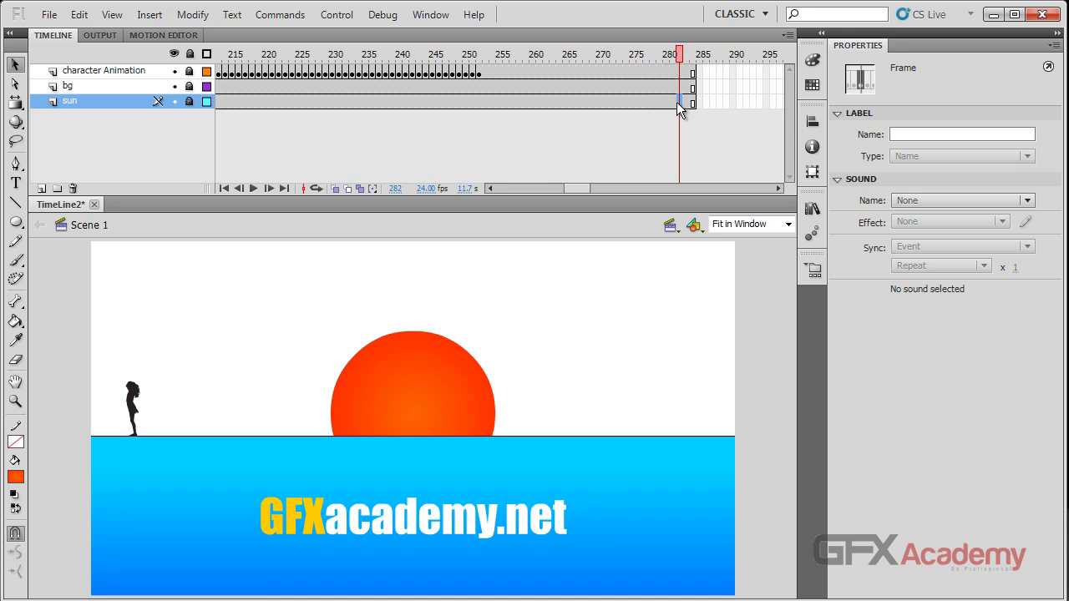
click(647, 102)
right_click(646, 102)
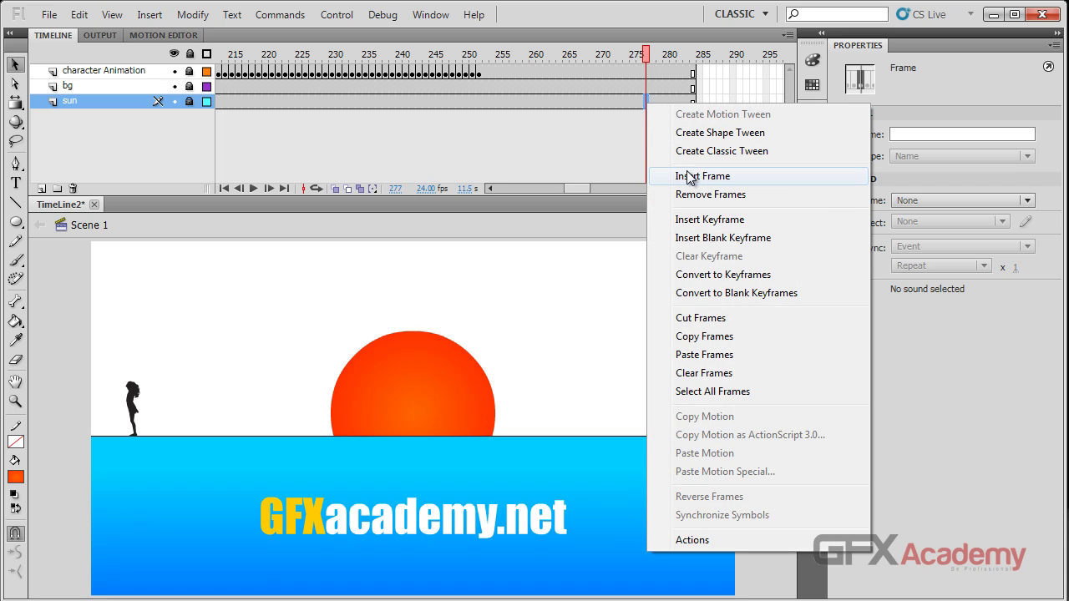
click(698, 221)
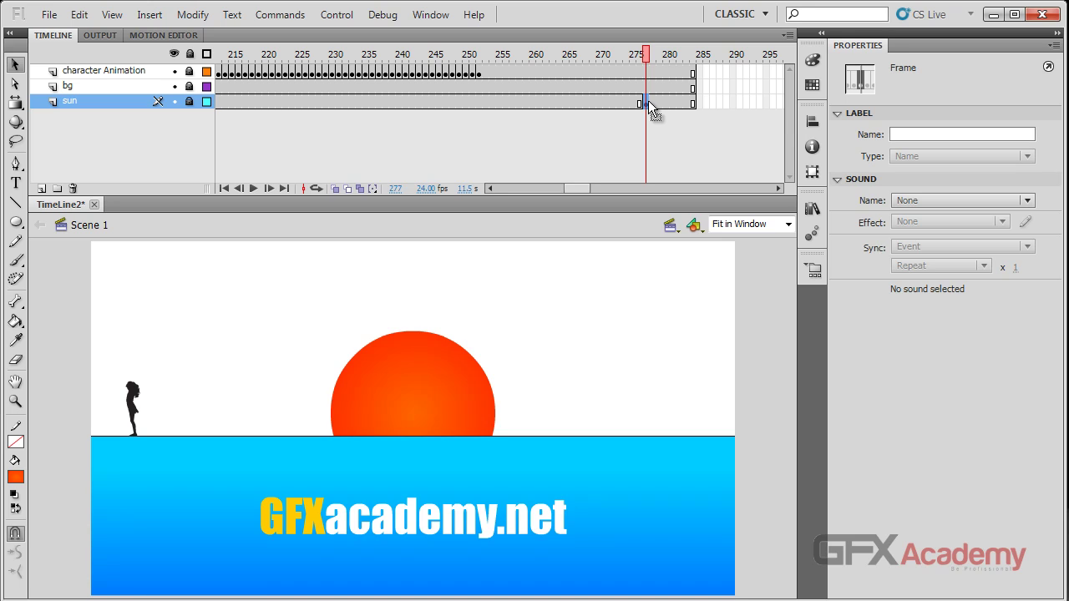
- Try inserting the keyframe at frame 277 of the sun layer again
click(150, 15)
mouse_move(225, 121)
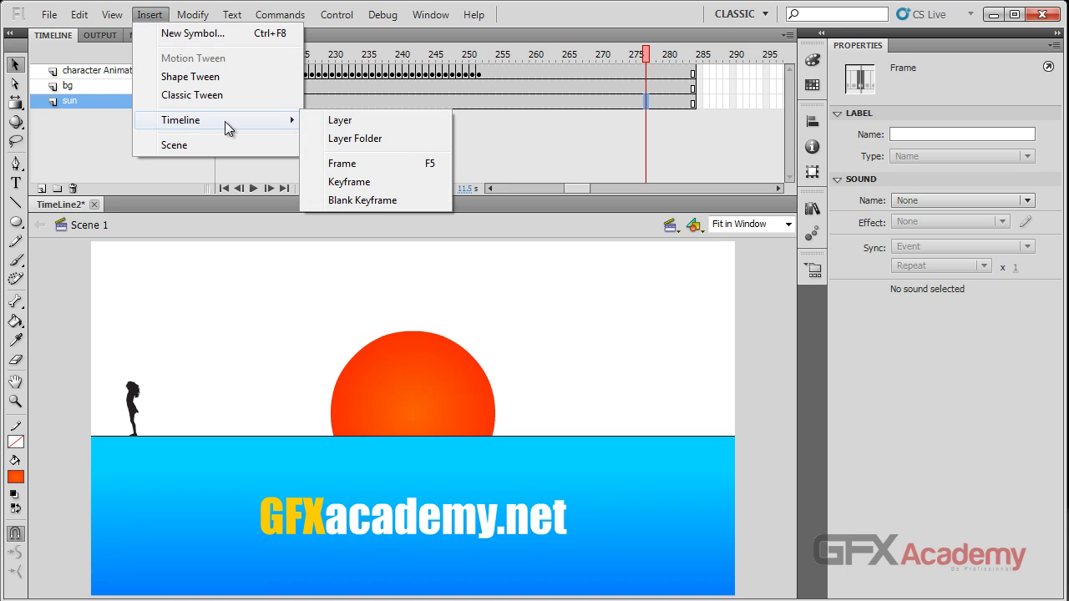
click(382, 182)
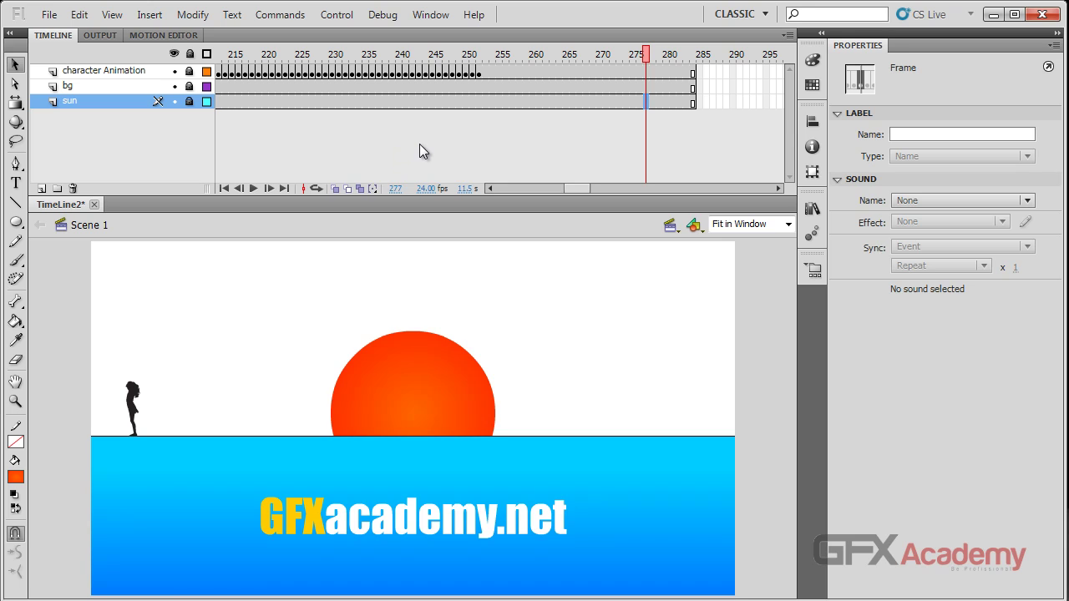
- Select frame 274 of the character Animation layer and add a new layer above it
click(549, 85)
click(623, 72)
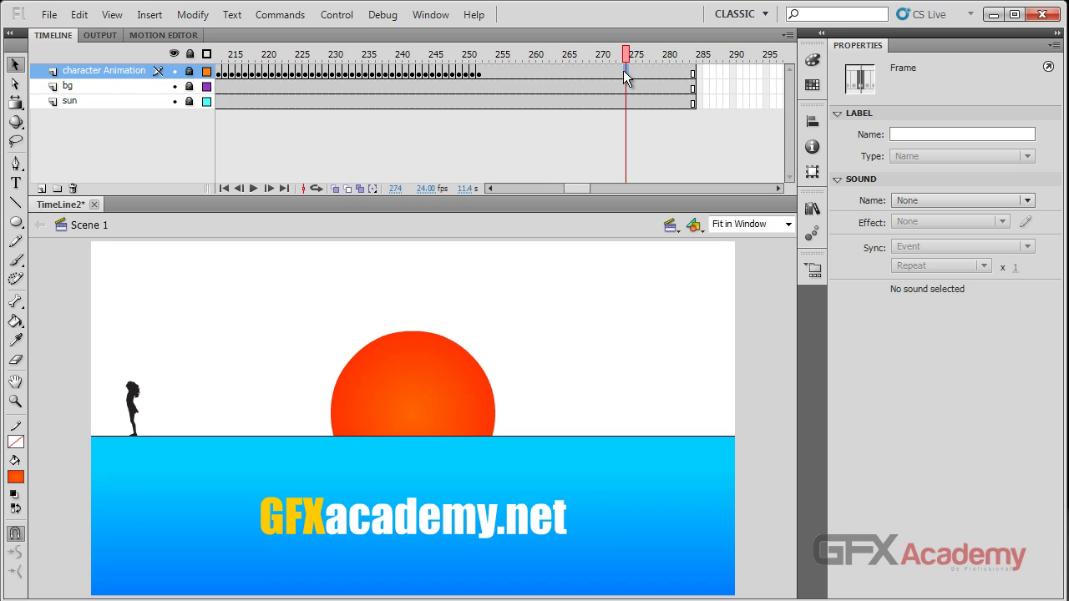
click(41, 188)
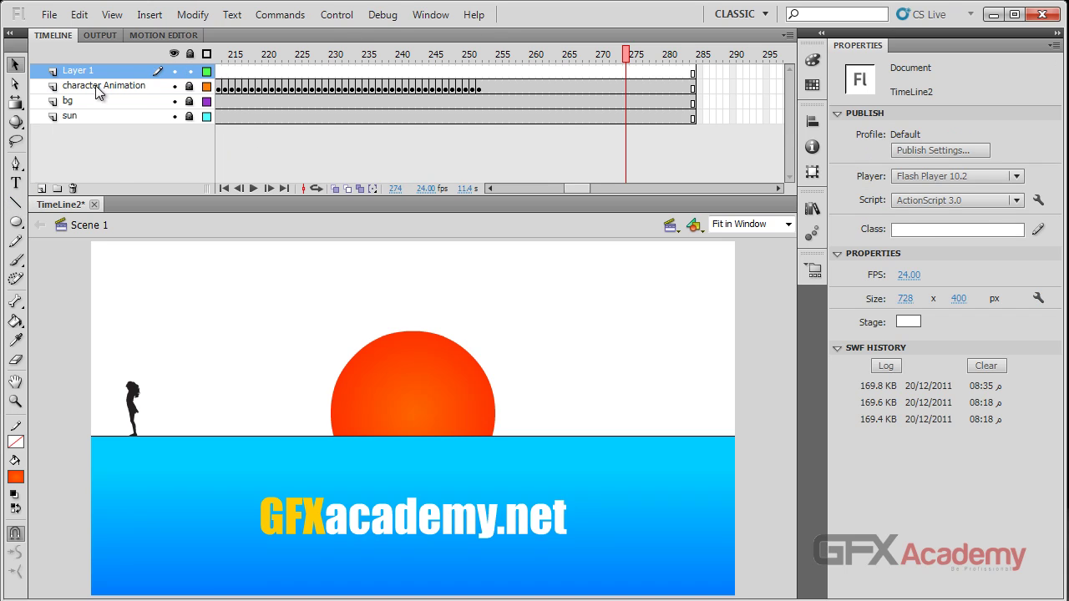
- Insert a keyframe at frame 275 of the new empty layer
click(635, 72)
right_click(633, 73)
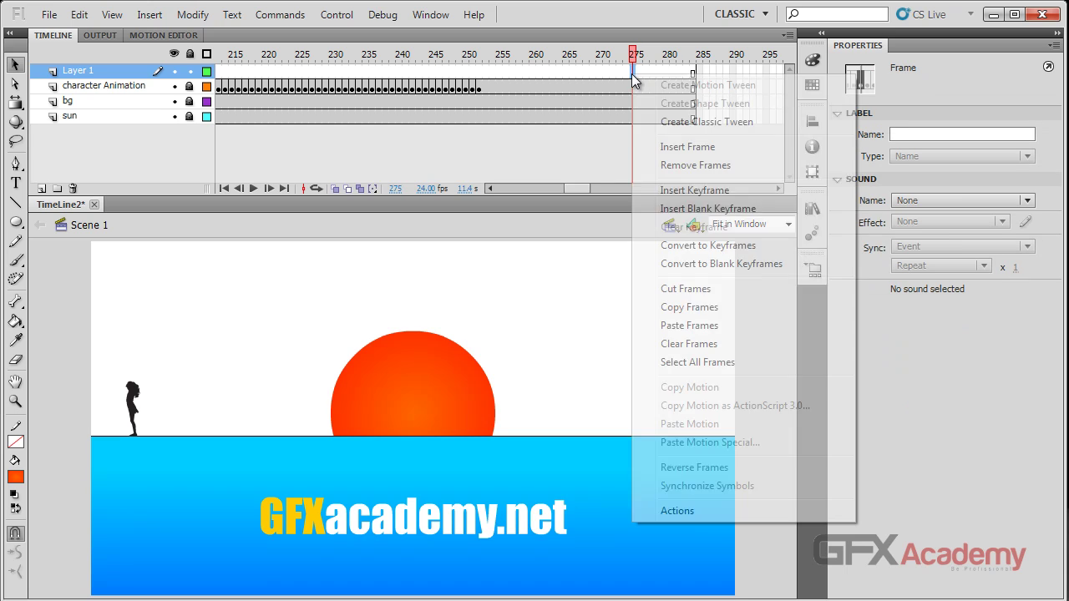
click(701, 190)
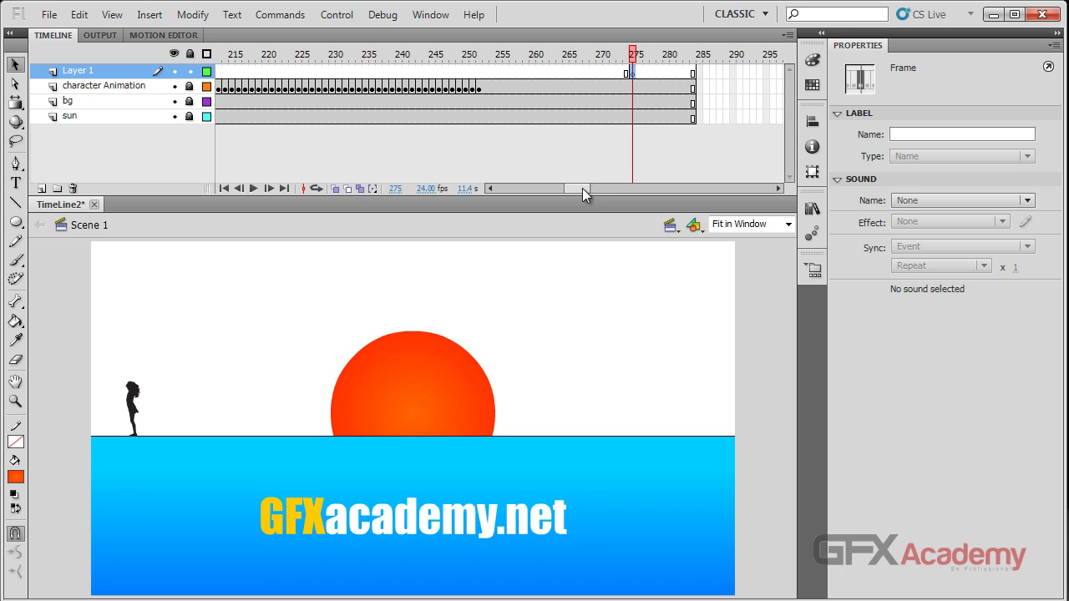
drag(582, 188, 500, 192)
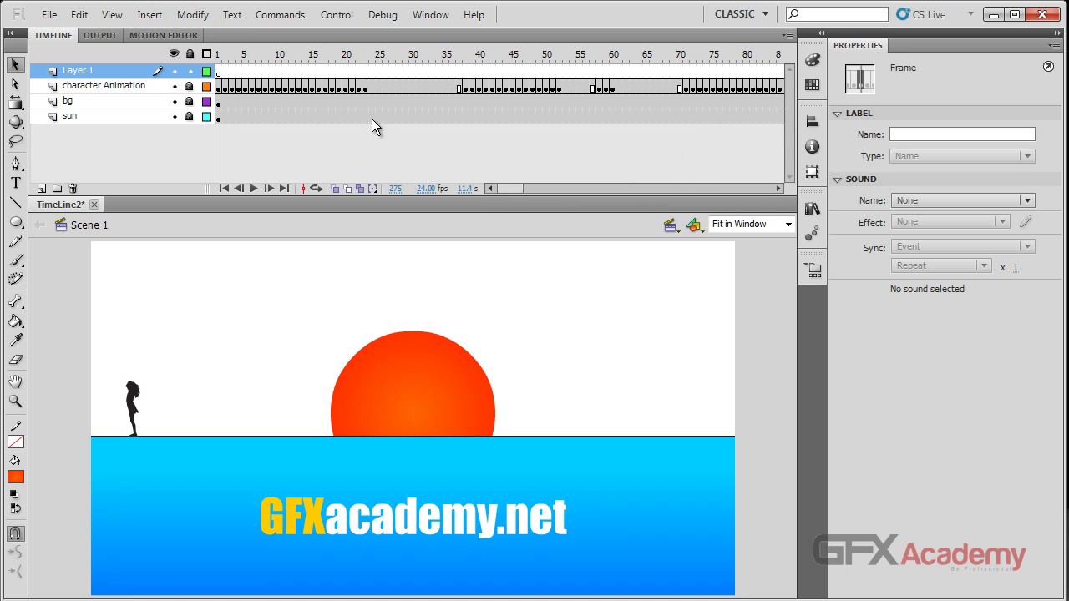
- Delete the new empty layer above the character Animation layer
drag(504, 187, 585, 190)
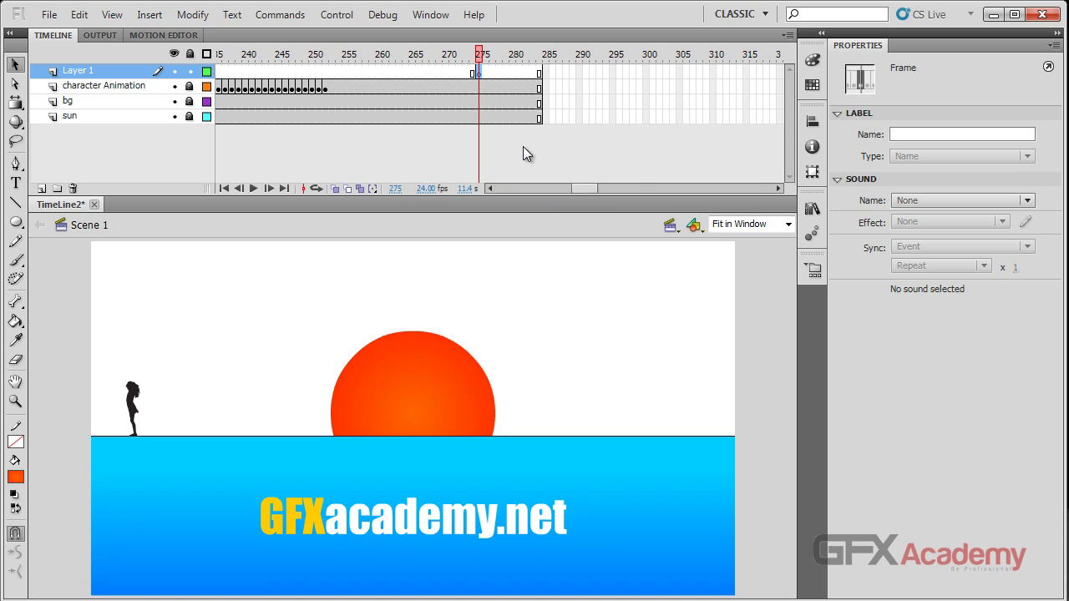
click(73, 187)
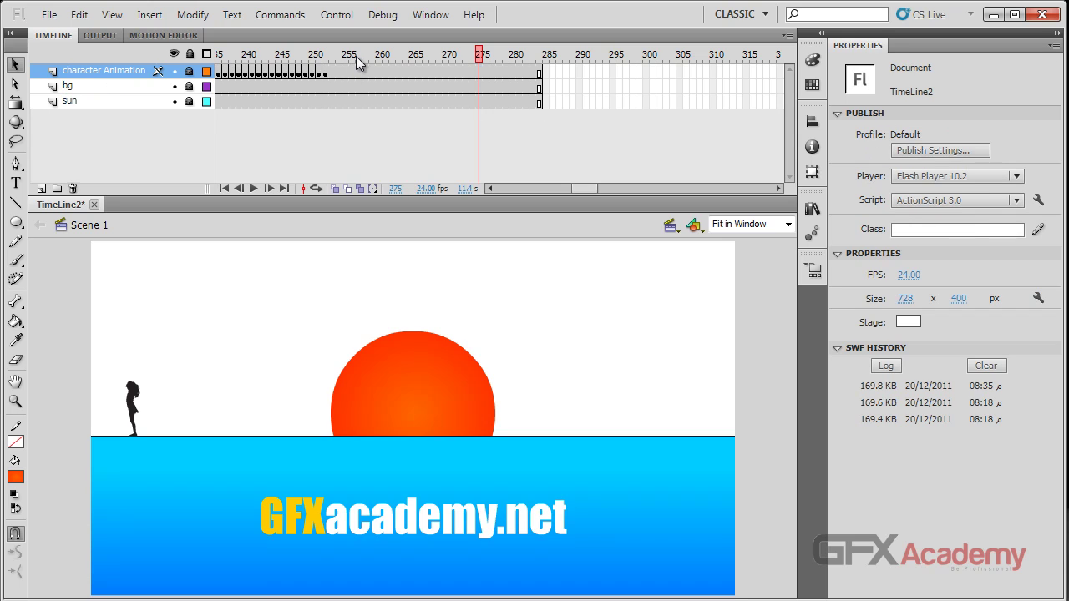
- Insert a blank keyframe at frame 269 of the sun layer and compare the stage at frames 267 and 269
right_click(438, 102)
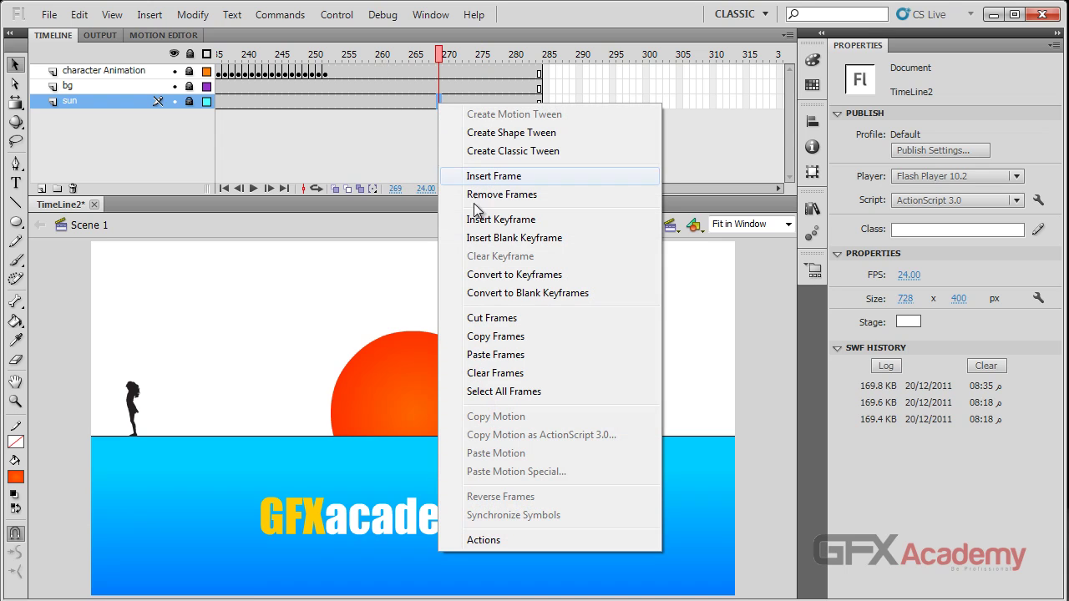
click(538, 238)
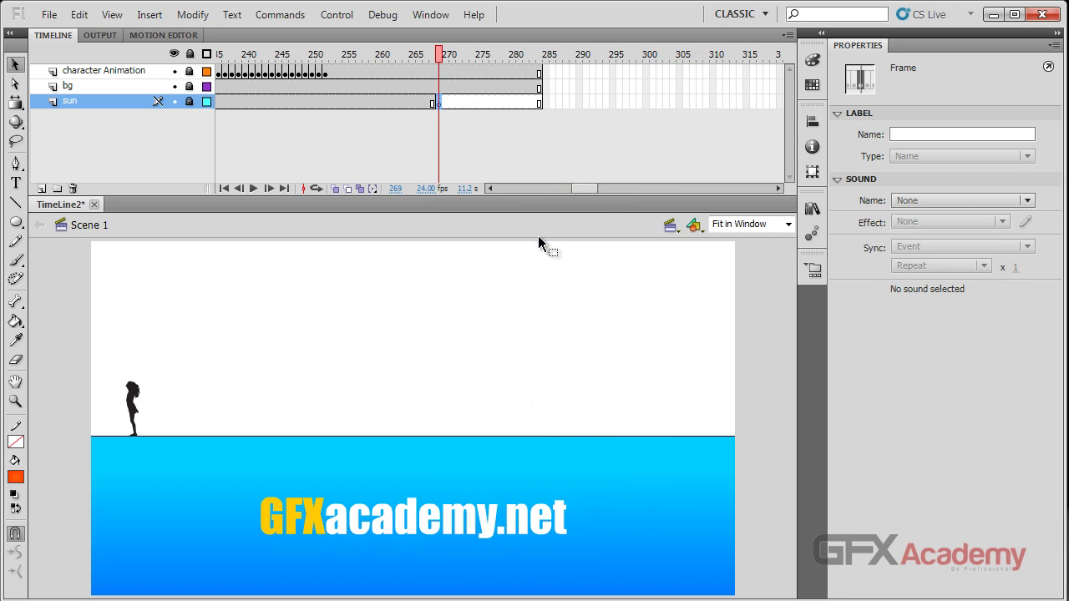
click(425, 53)
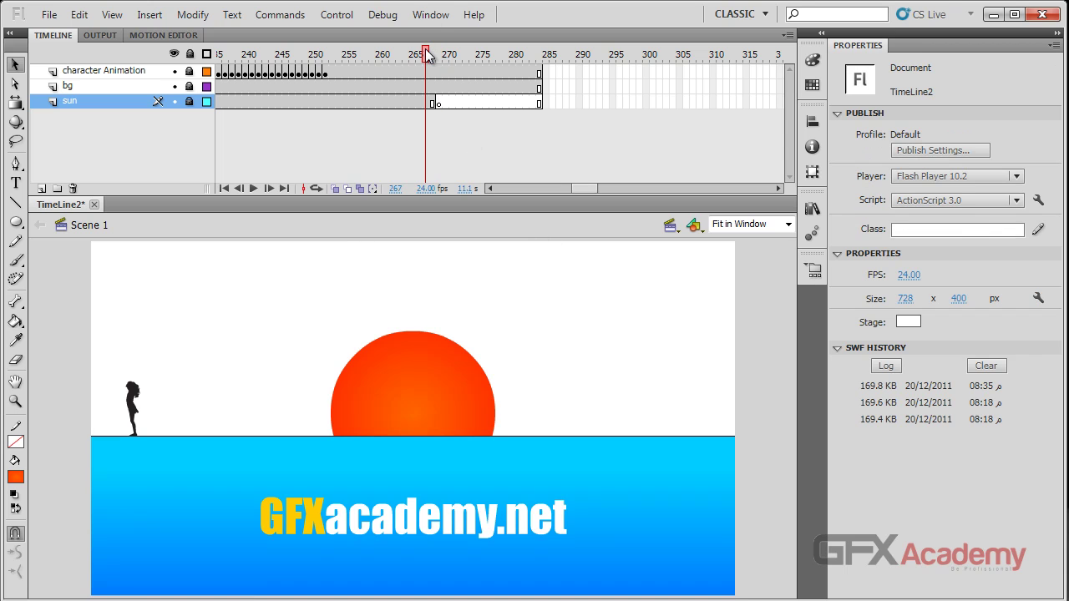
click(439, 102)
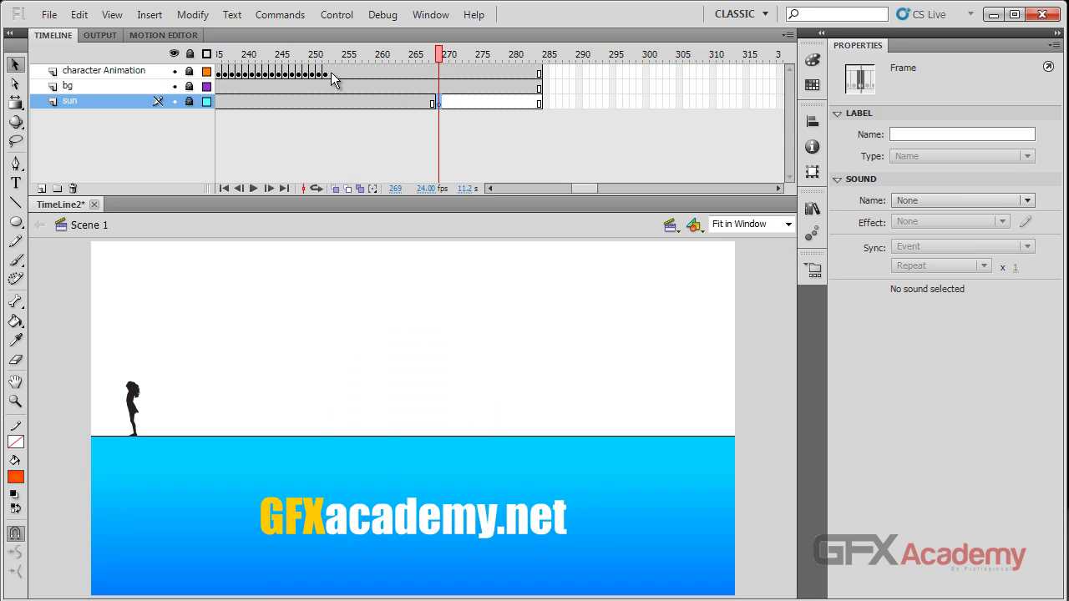
- Try a blank keyframe at frame 269 of the character Animation layer, and undo the insertion
click(439, 74)
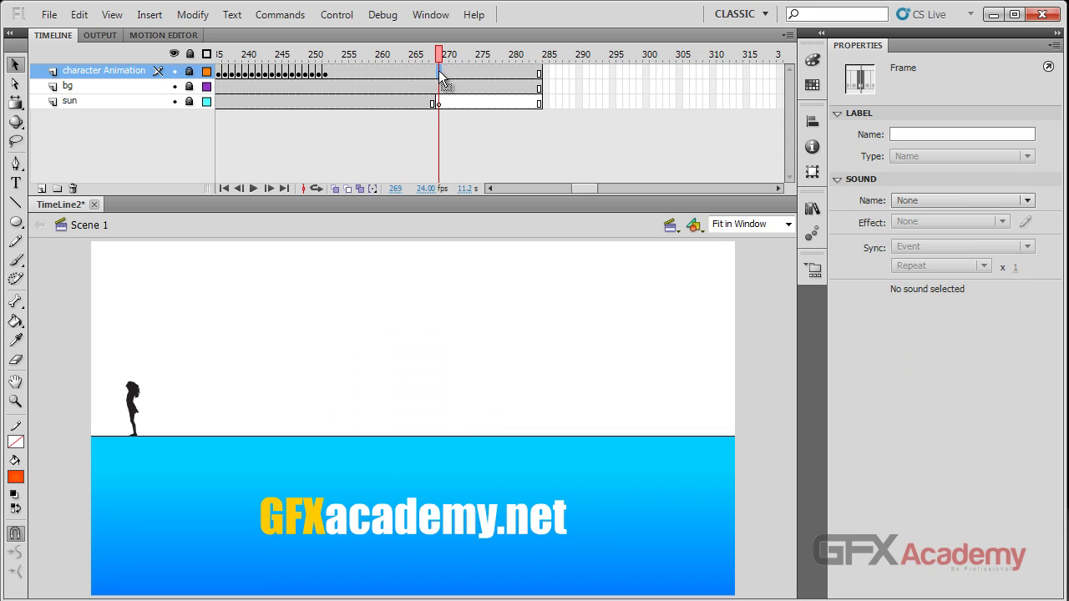
right_click(440, 74)
click(515, 206)
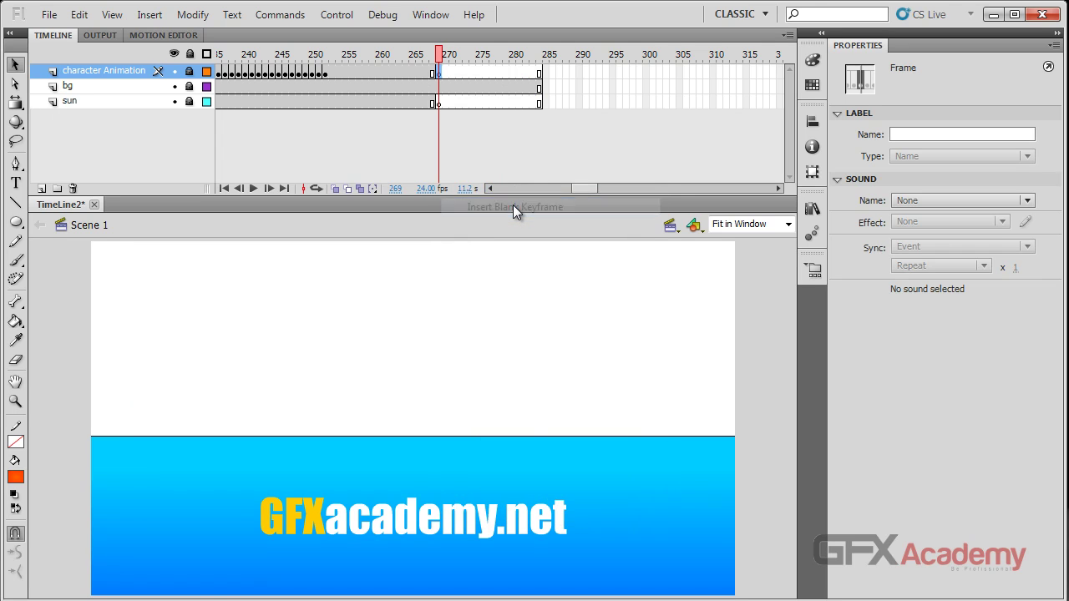
key(ctrl+z)
- Check frame 267 of the sun layer, and clear the layer's blank keyframe at frame 269
click(438, 102)
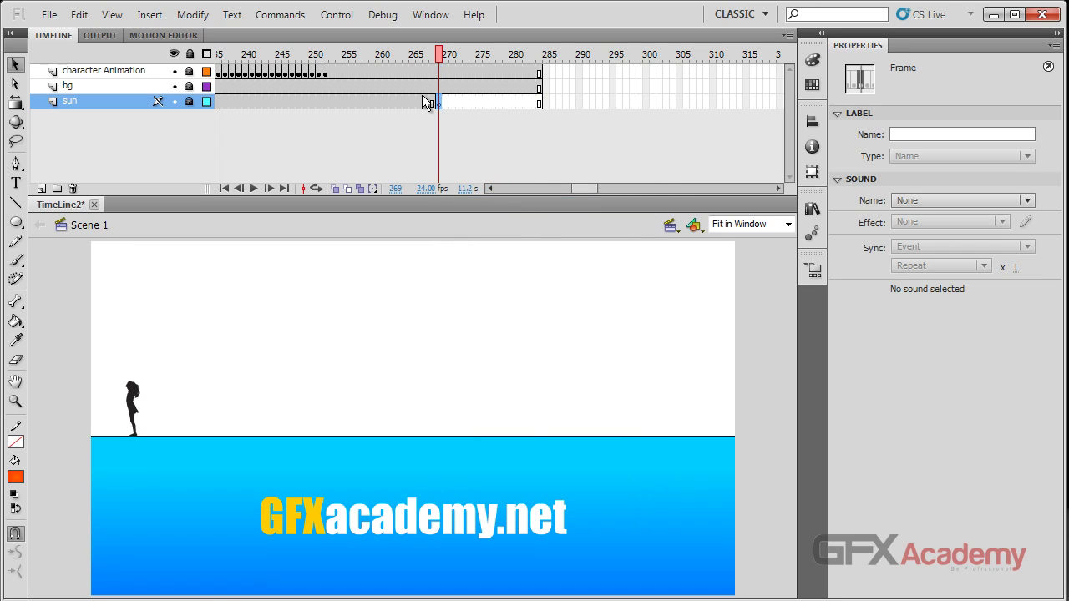
click(424, 100)
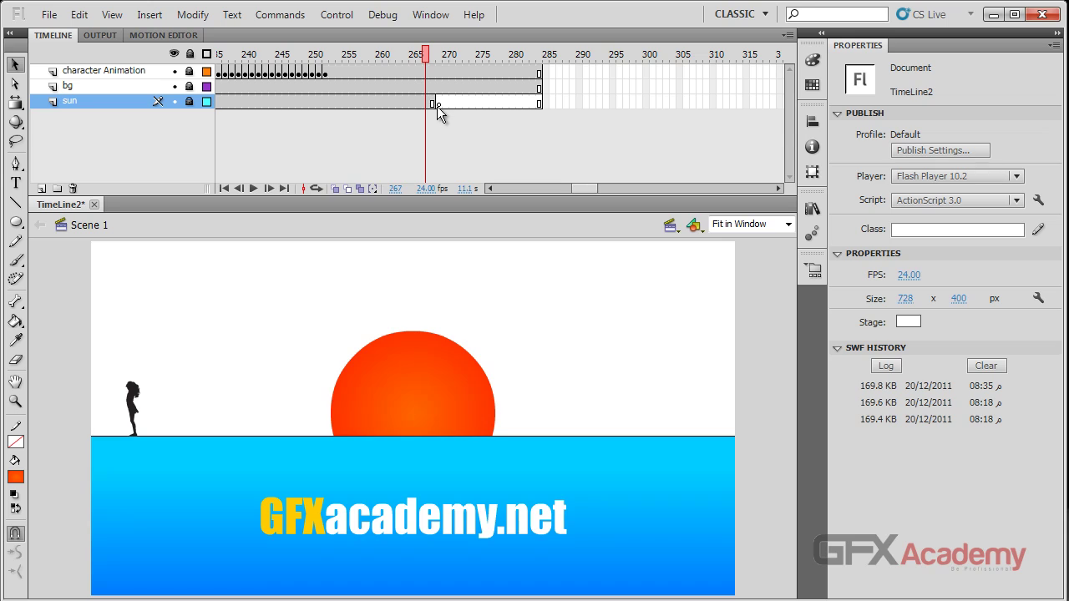
click(438, 106)
key(shift+F6)
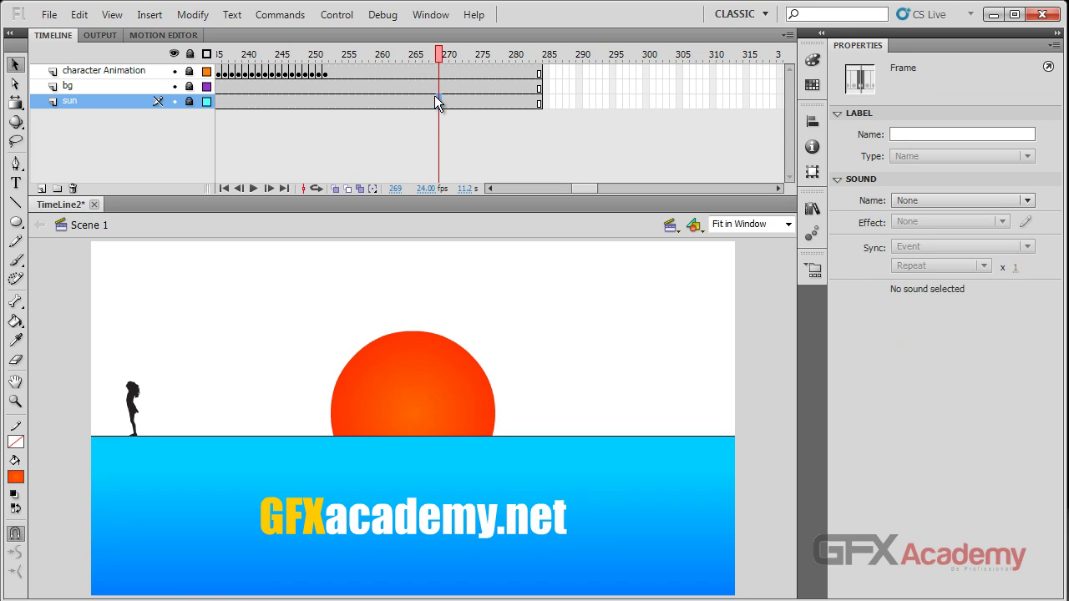
- Insert blank keyframes at frame 269 of the bg, character Animation and sun layers
click(437, 88)
key(F7)
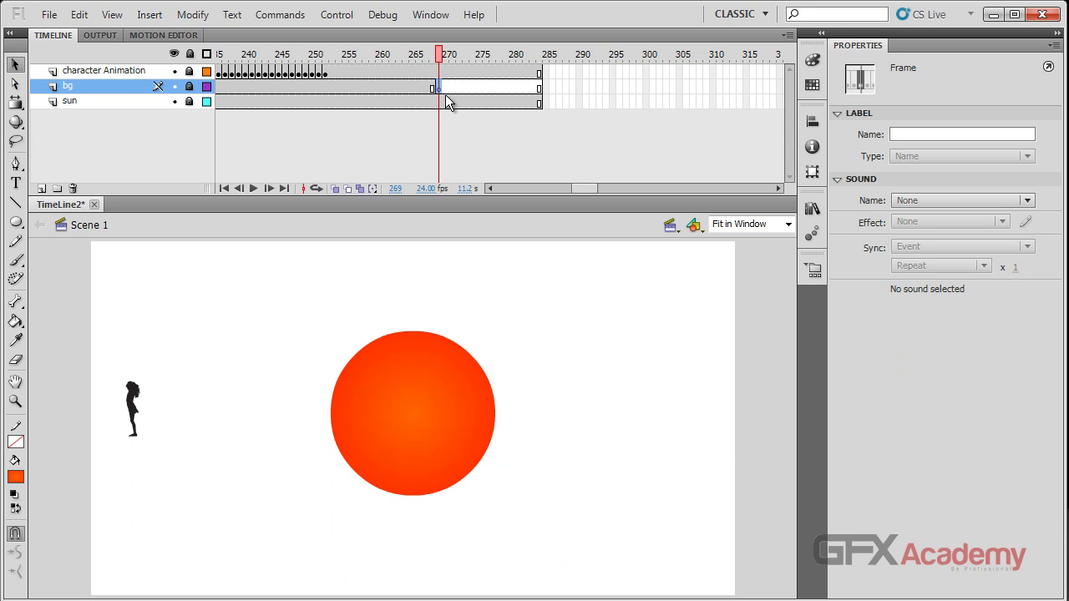
click(438, 74)
key(F7)
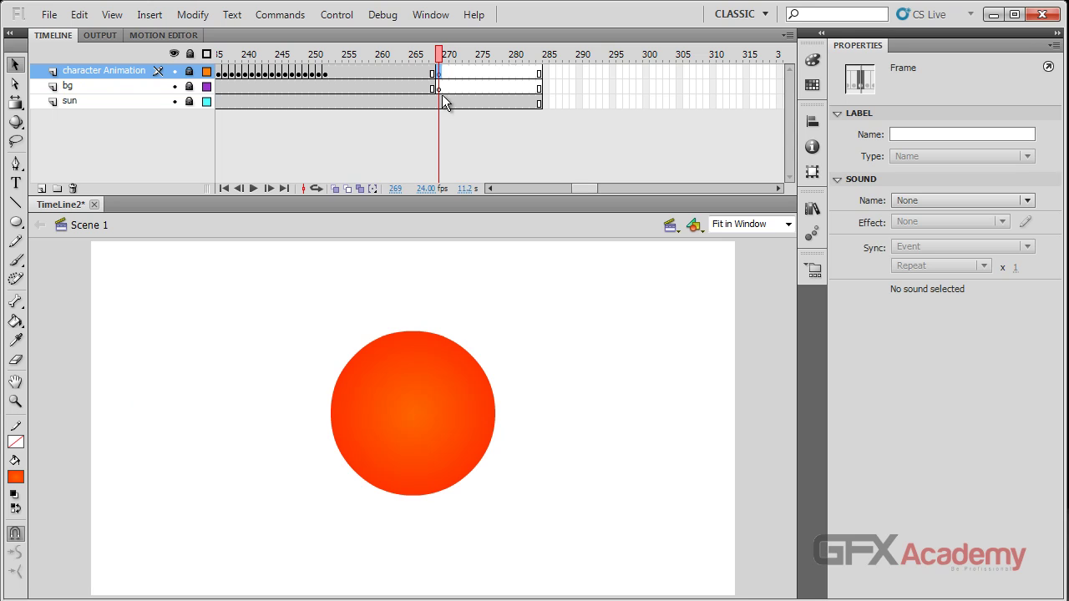
click(438, 101)
key(F7)
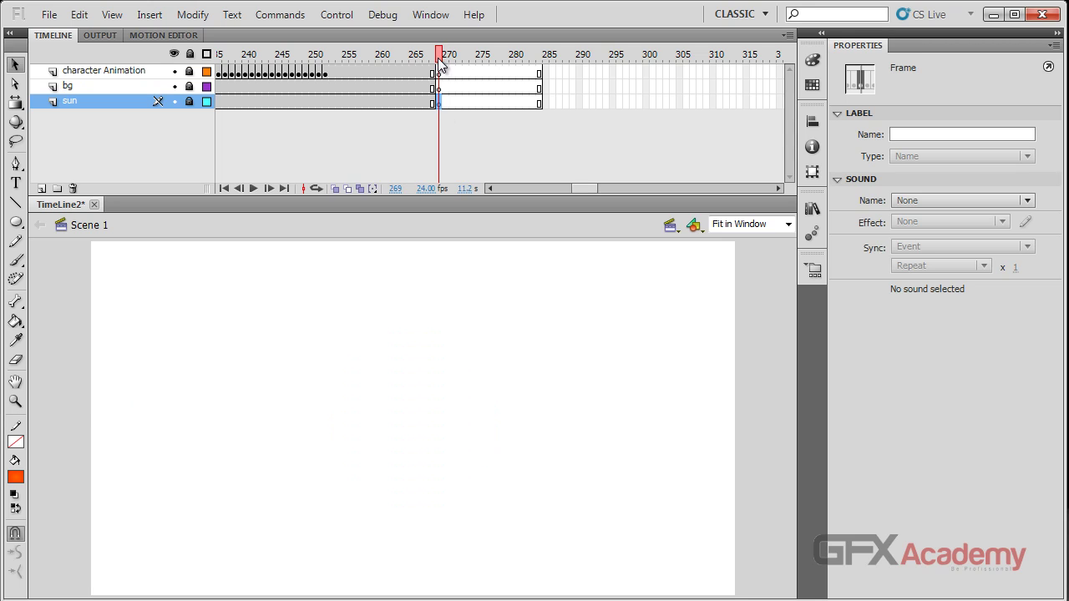
- Try inserting a blank keyframe at frame 265 of the character Animation layer, and undo it
drag(441, 57, 411, 64)
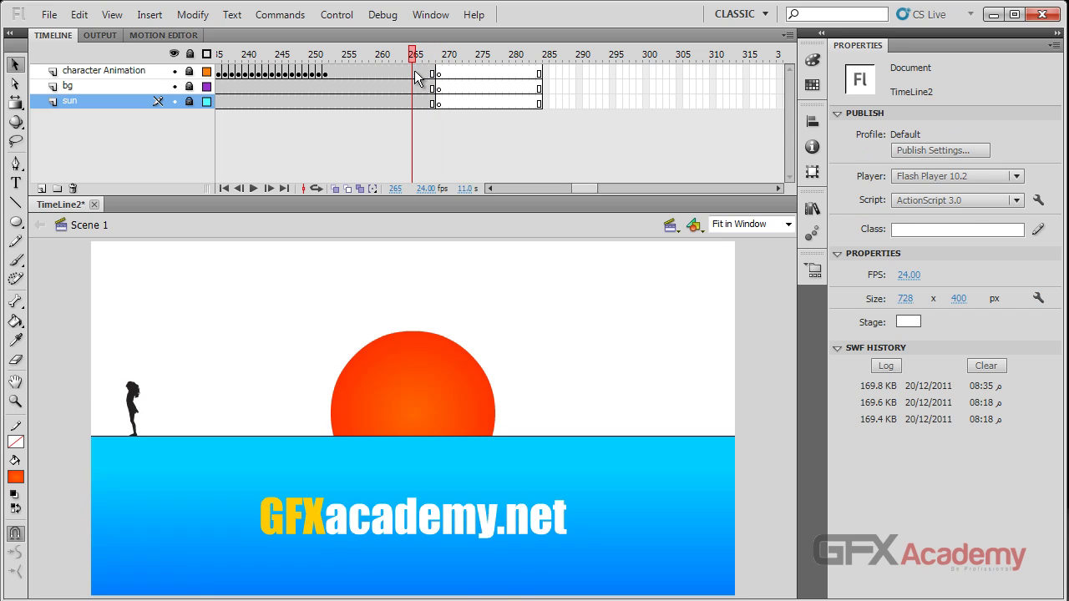
click(414, 72)
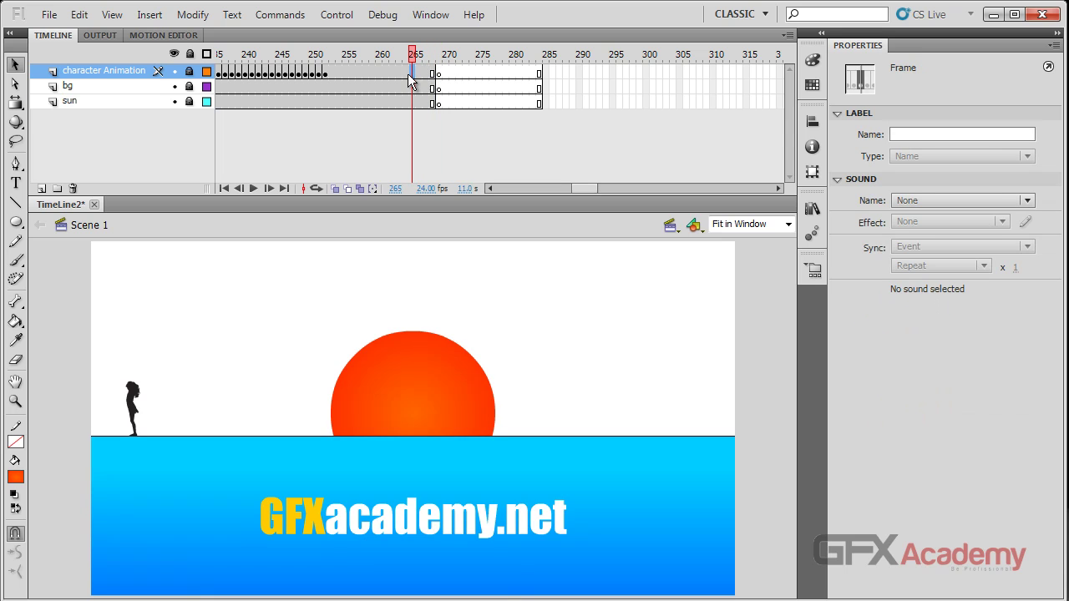
click(148, 19)
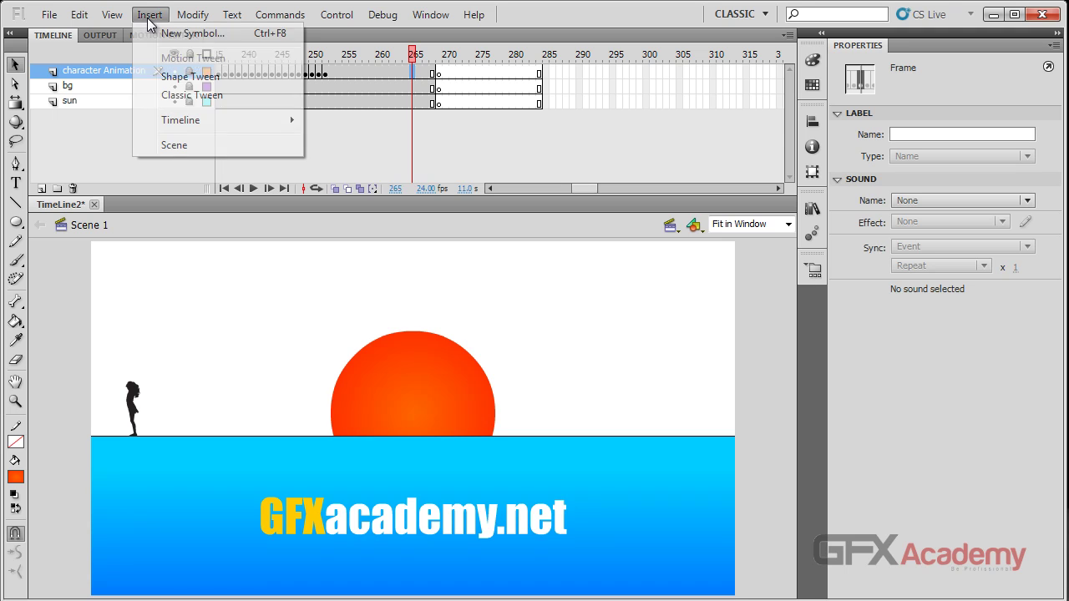
mouse_move(197, 124)
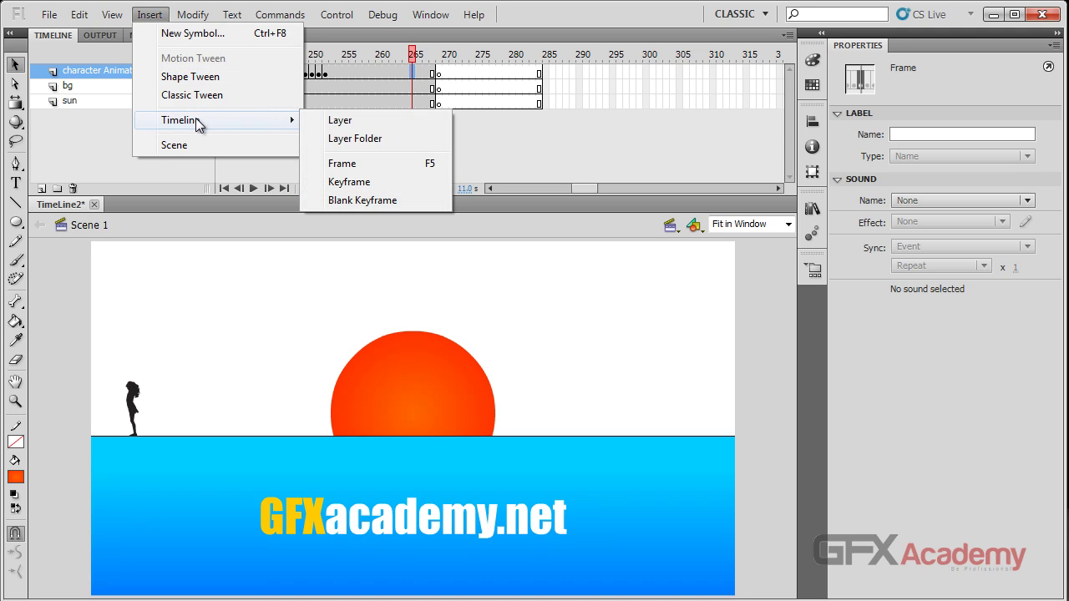
click(370, 198)
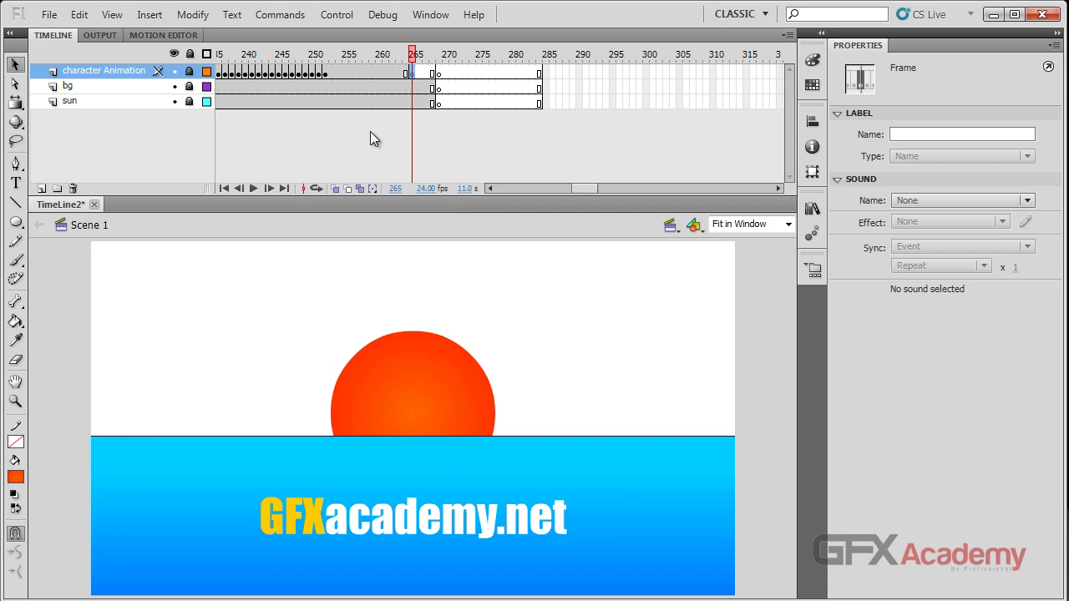
key(ctrl+z)
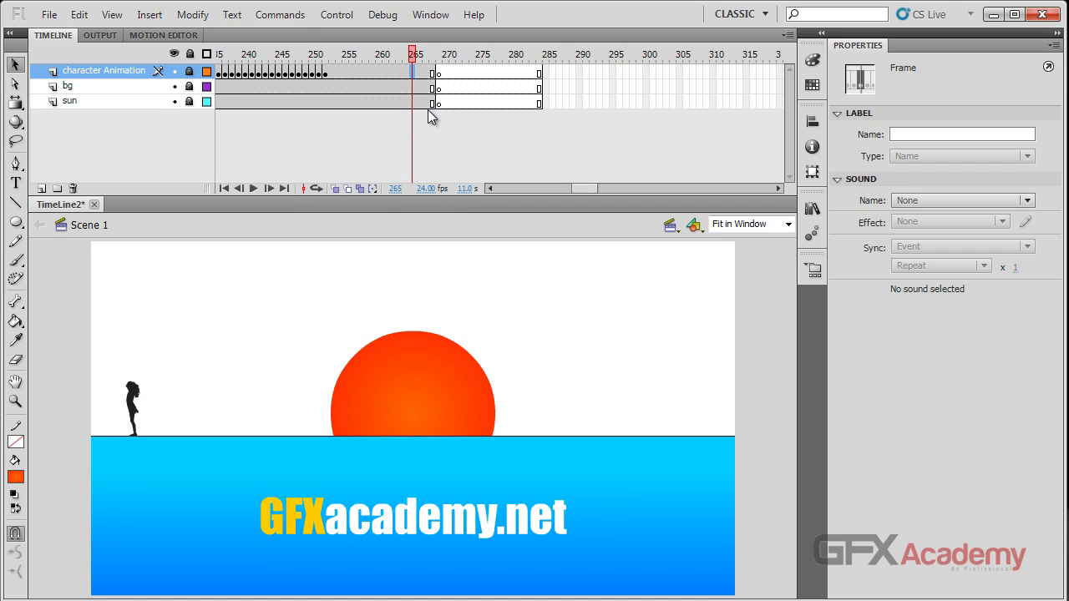
- Move the blank keyframes of all three layers together from frame 269 to frame 274, and clear them
drag(437, 103, 440, 80)
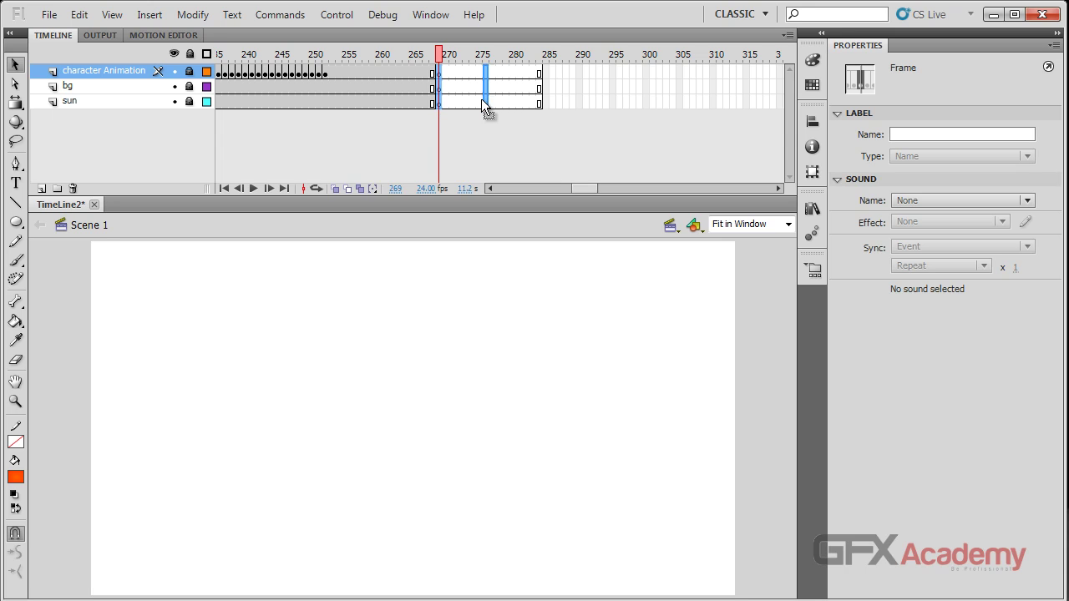
mouse_move(486, 100)
mouse_down()
mouse_move(451, 104)
mouse_move(475, 100)
mouse_up()
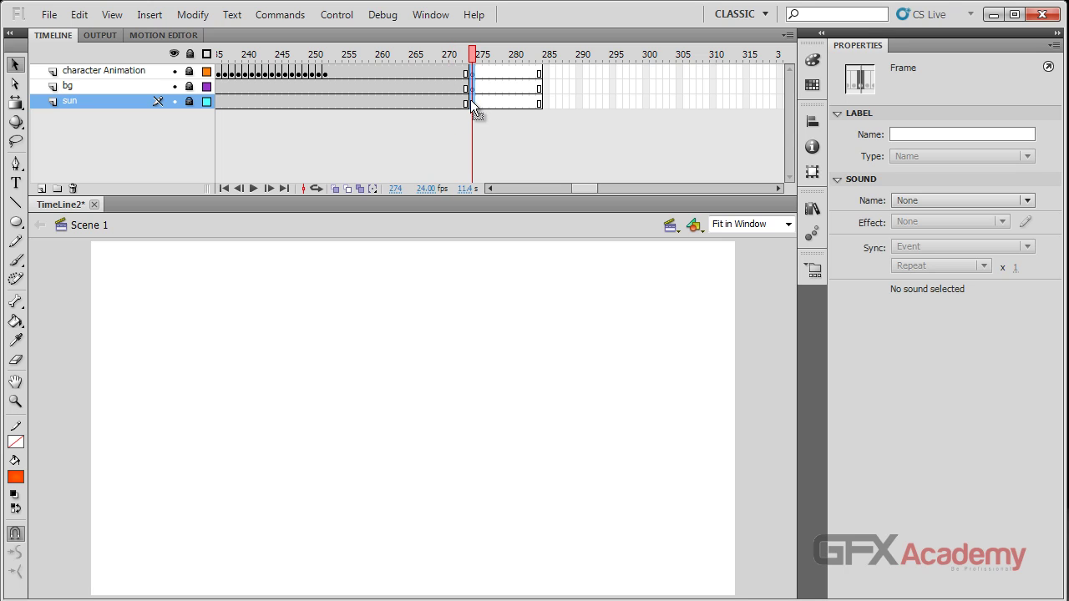
right_click(473, 100)
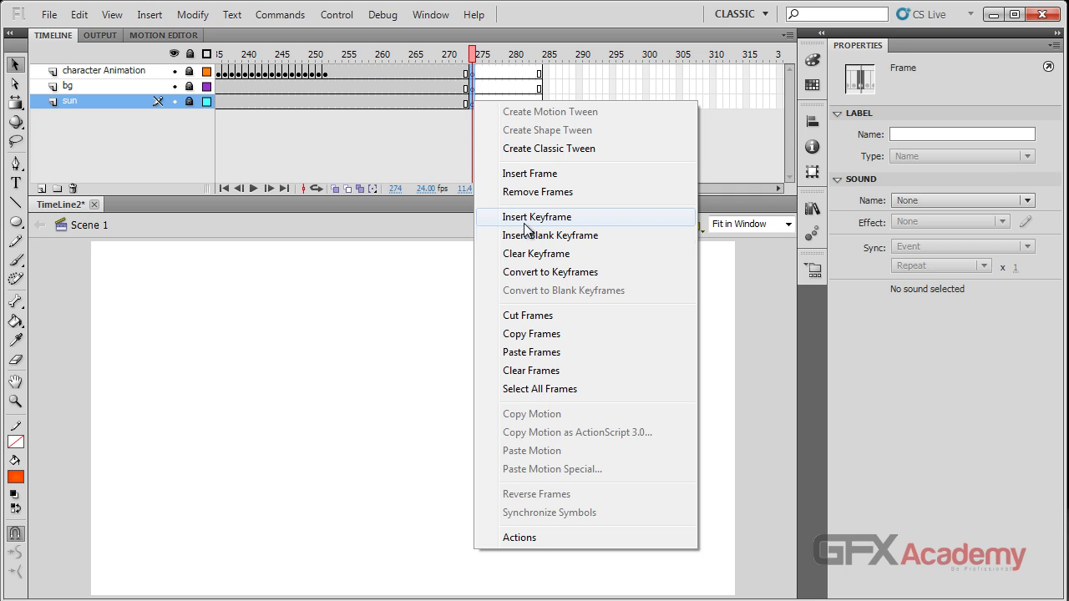
click(552, 254)
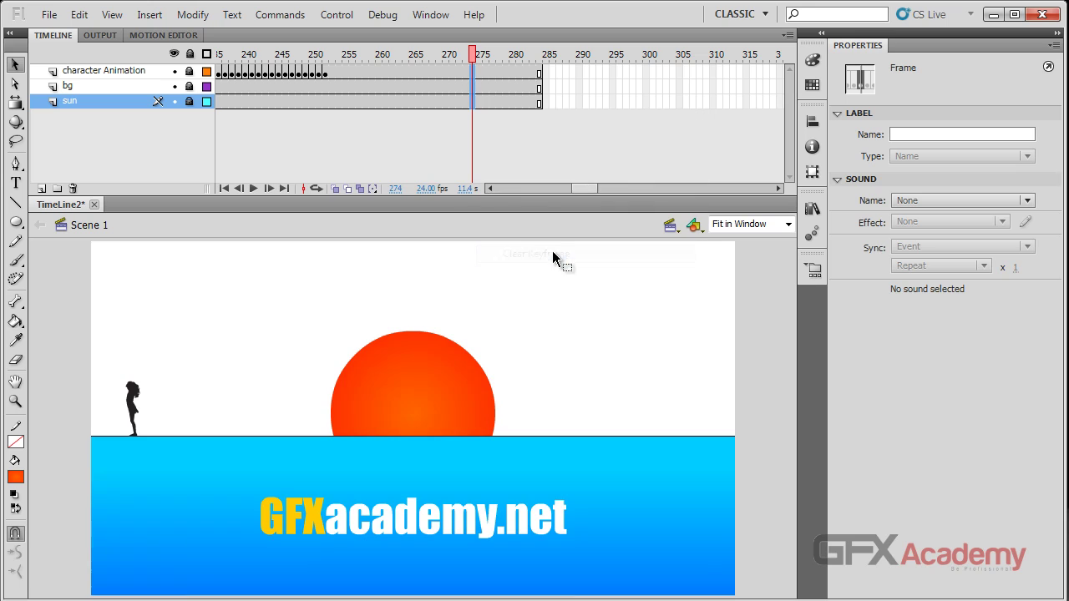
mouse_move(471, 54)
mouse_down()
mouse_move(430, 54)
mouse_move(539, 54)
mouse_move(471, 54)
mouse_up()
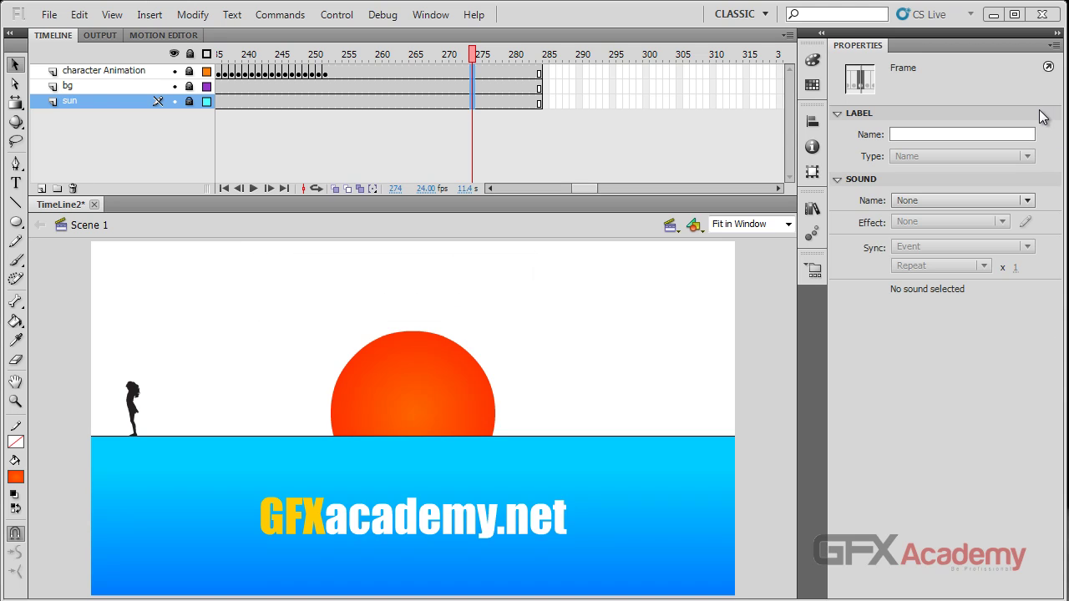
- View the Actions panel for the selected frames, and close it
click(1048, 69)
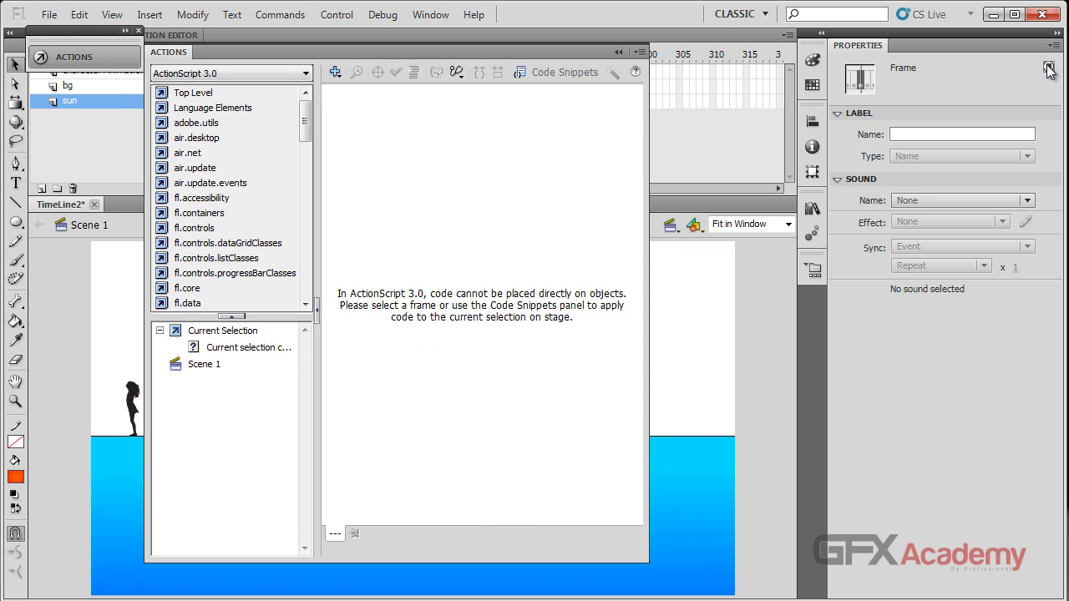
click(1048, 68)
click(1049, 68)
click(140, 32)
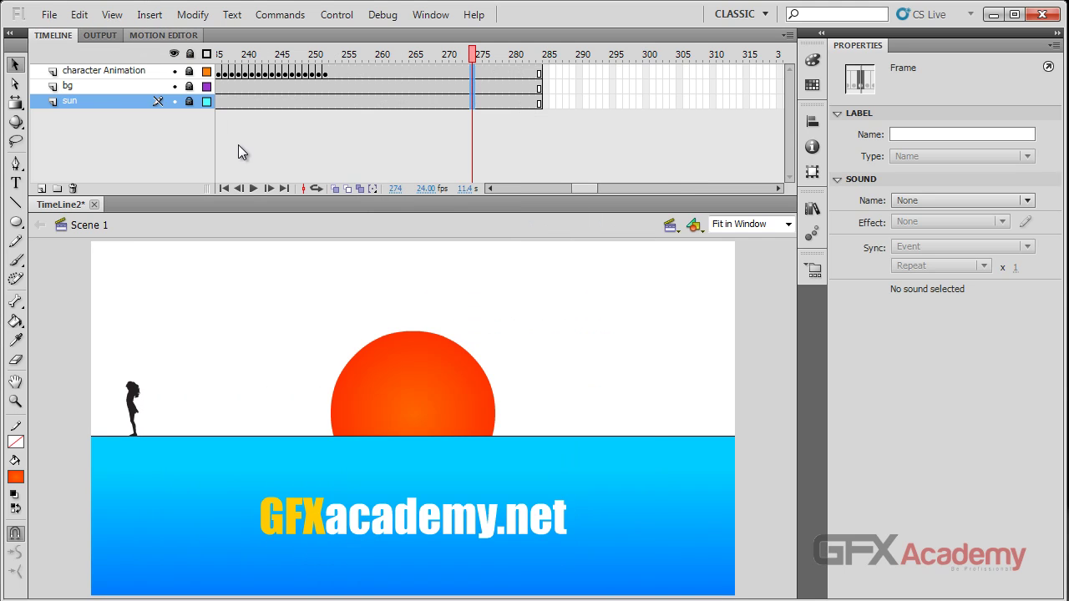